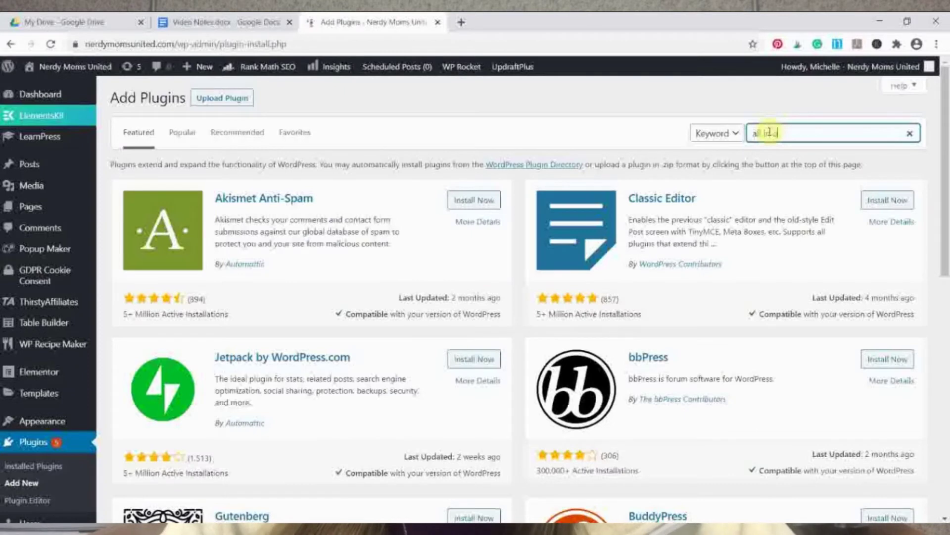
Search the plugin directory for "all in one wp security"
{"action": "type", "text": "one w"}
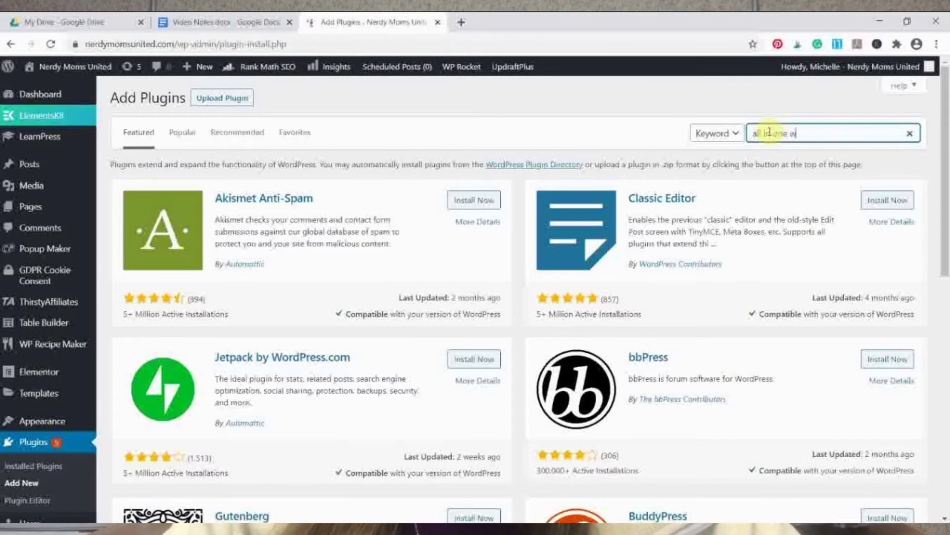
{"action": "type", "text": "p secuirty"}
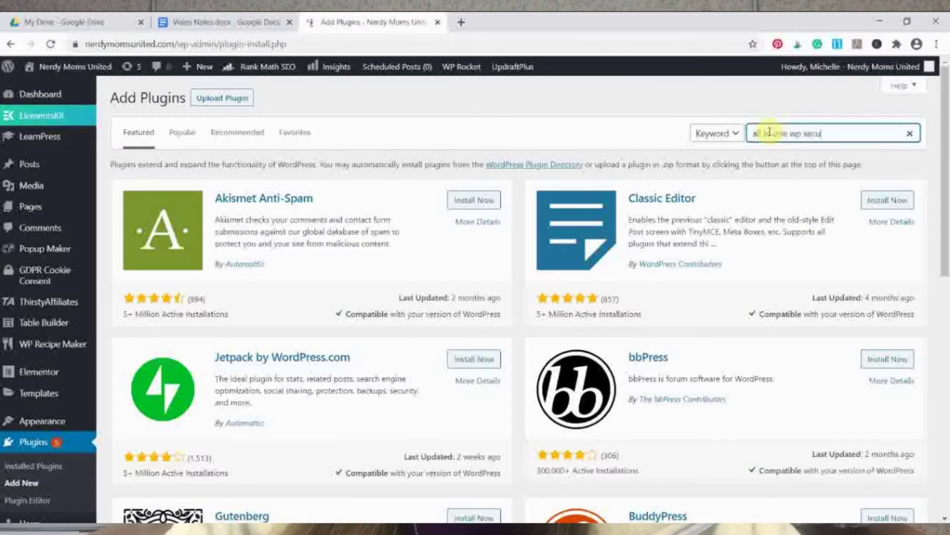
{"action": "key", "text": "BackSpace"}
{"action": "key", "text": "BackSpace"}
{"action": "key", "text": "BackSpace"}
{"action": "key", "text": "BackSpace"}
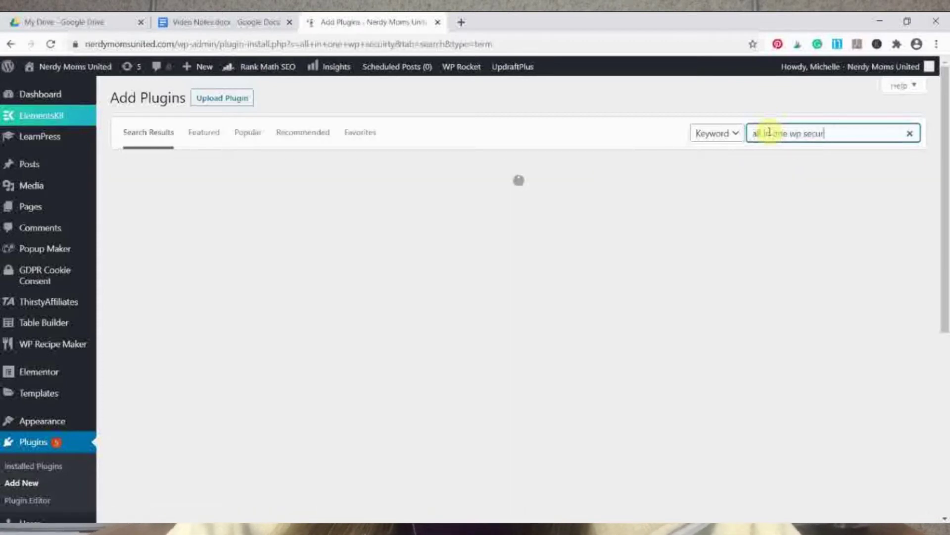
{"action": "type", "text": "rity"}
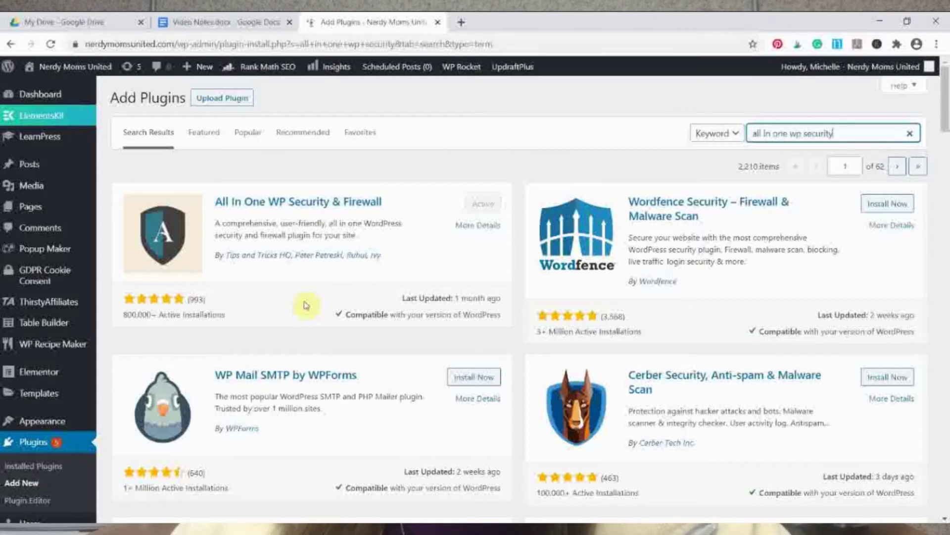
Open the WP Security dashboard and review its panels, from the security strength meter to the locked IP addresses
{"action": "left_click_drag", "start_coordinate": [946, 116], "coordinate": [946, 196]}
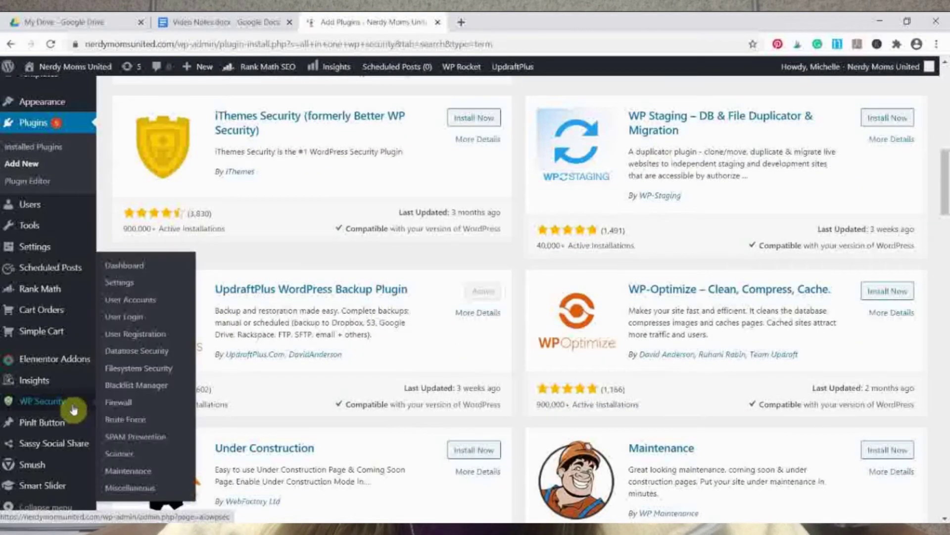
{"action": "mouse_move", "coordinate": [73, 408]}
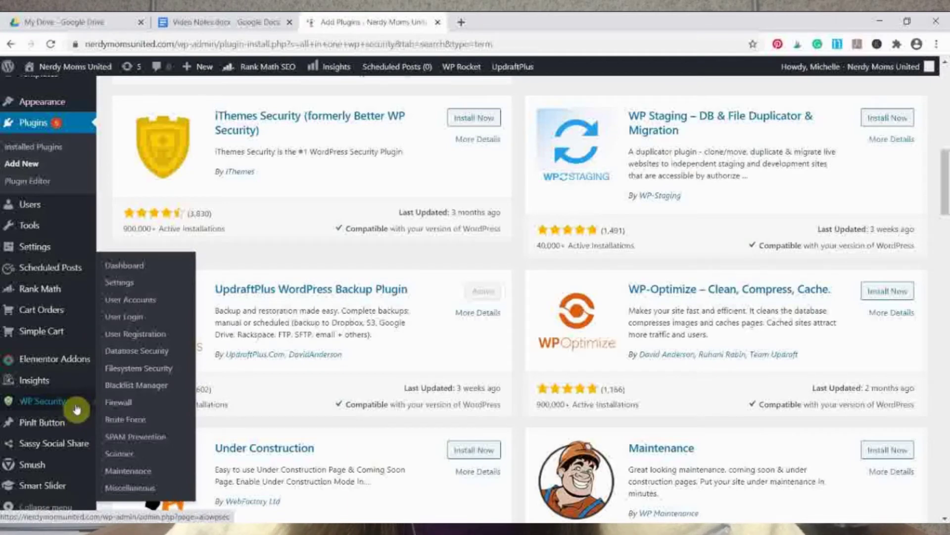
{"action": "left_click", "coordinate": [121, 269]}
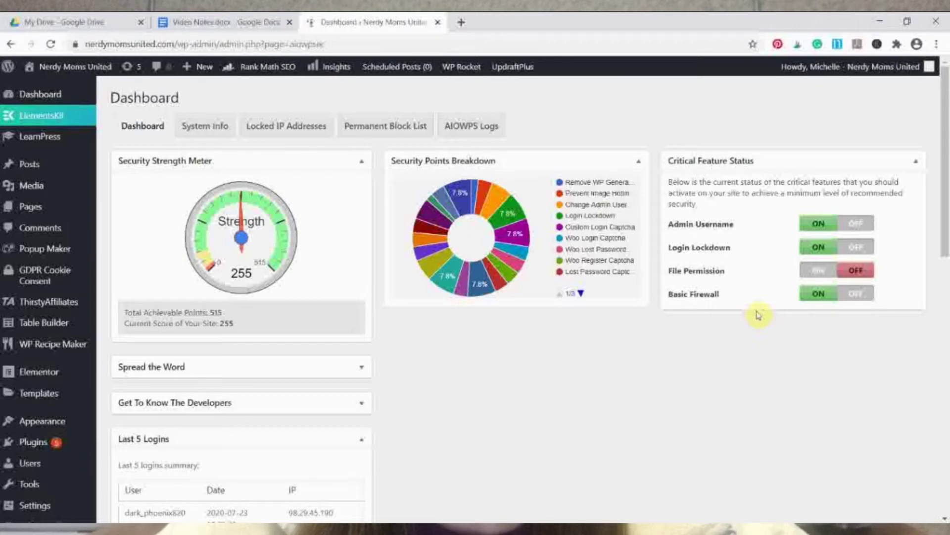
{"action": "left_click_drag", "start_coordinate": [946, 238], "coordinate": [946, 326]}
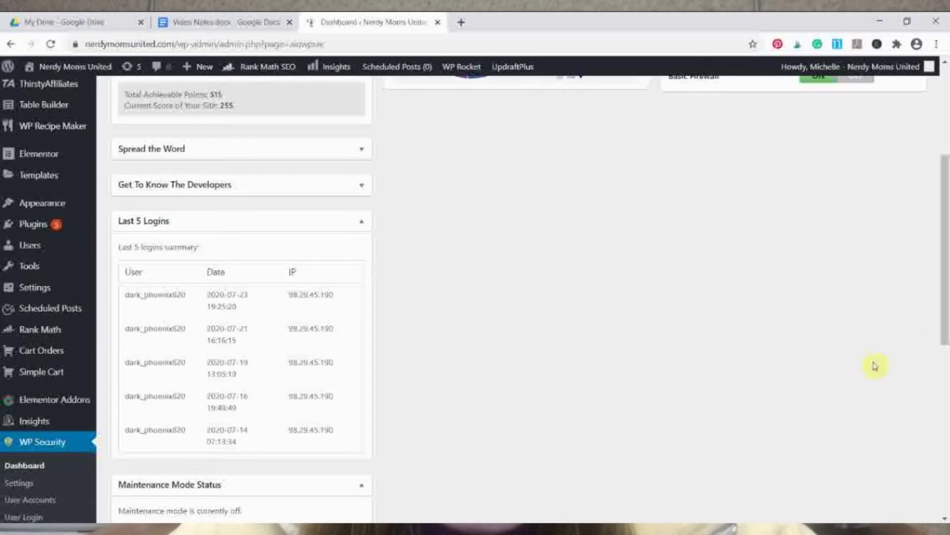
{"action": "left_click_drag", "start_coordinate": [947, 292], "coordinate": [946, 385]}
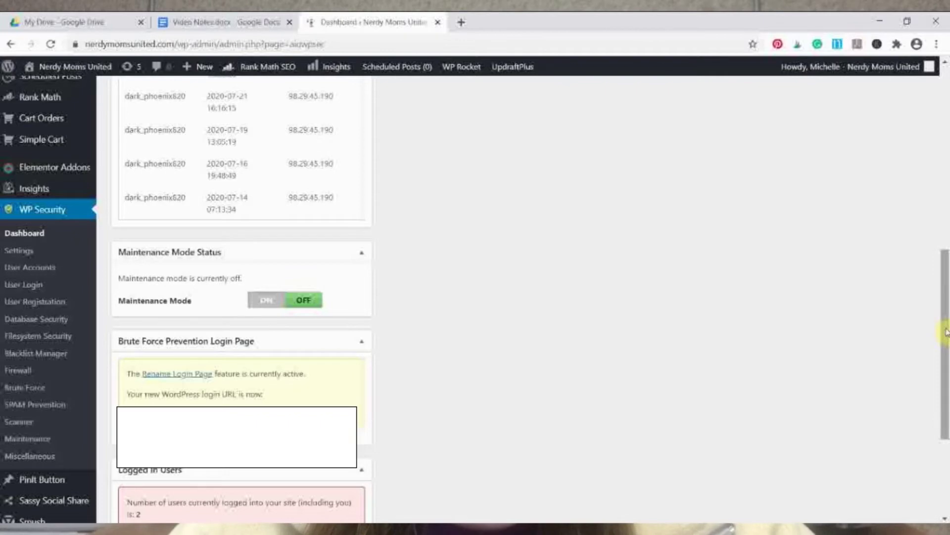
{"action": "left_click_drag", "start_coordinate": [946, 332], "coordinate": [945, 404]}
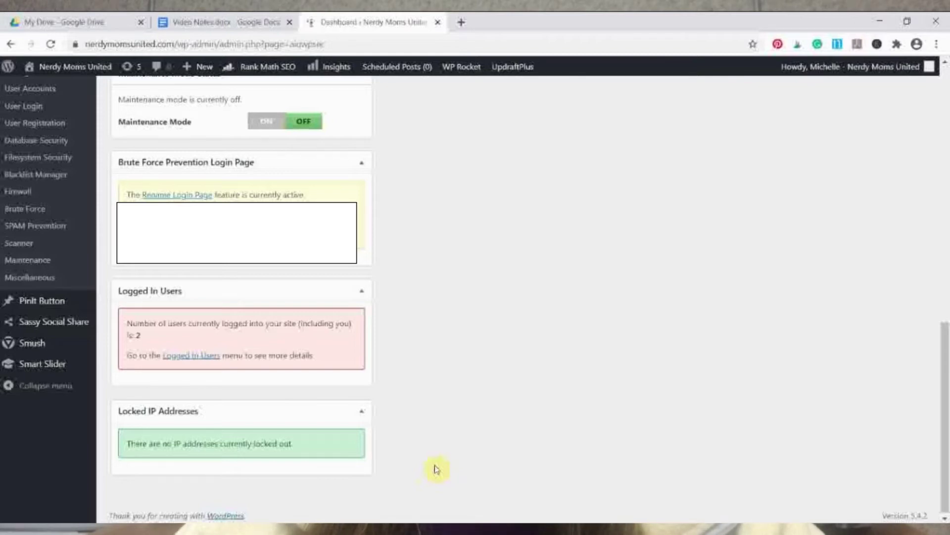
{"action": "left_click_drag", "start_coordinate": [944, 386], "coordinate": [946, 161]}
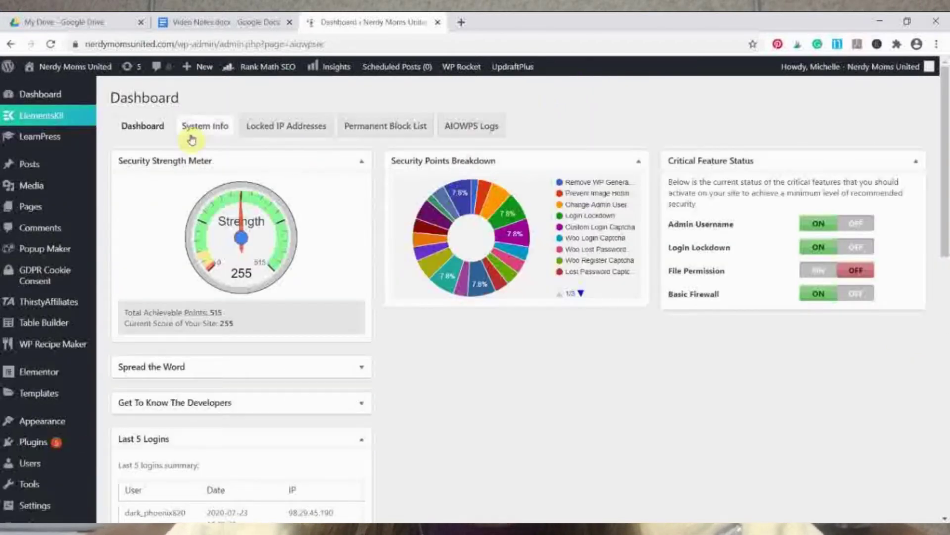
Open the WP Security settings and review the general, .htaccess file, wp-config.php file and advanced settings
{"action": "left_click", "coordinate": [208, 134]}
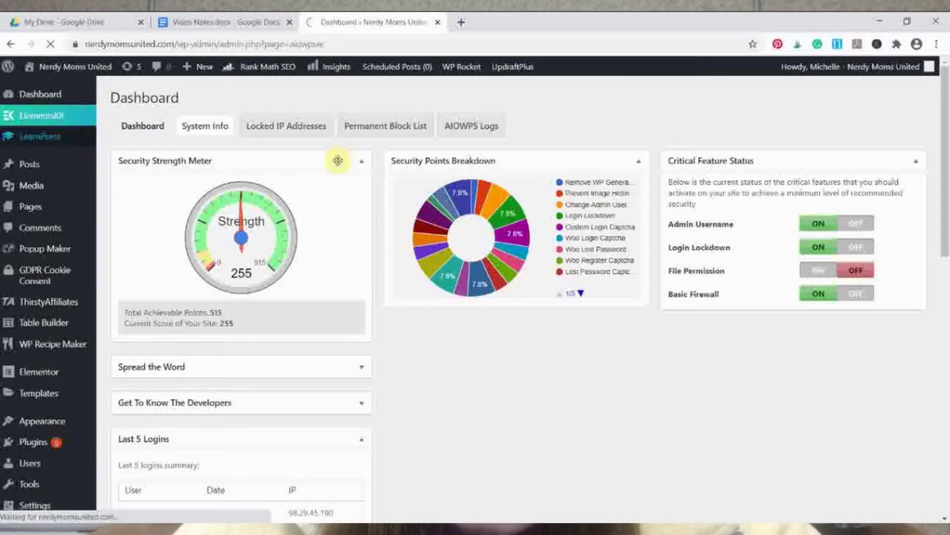
{"action": "left_click_drag", "start_coordinate": [946, 128], "coordinate": [946, 335]}
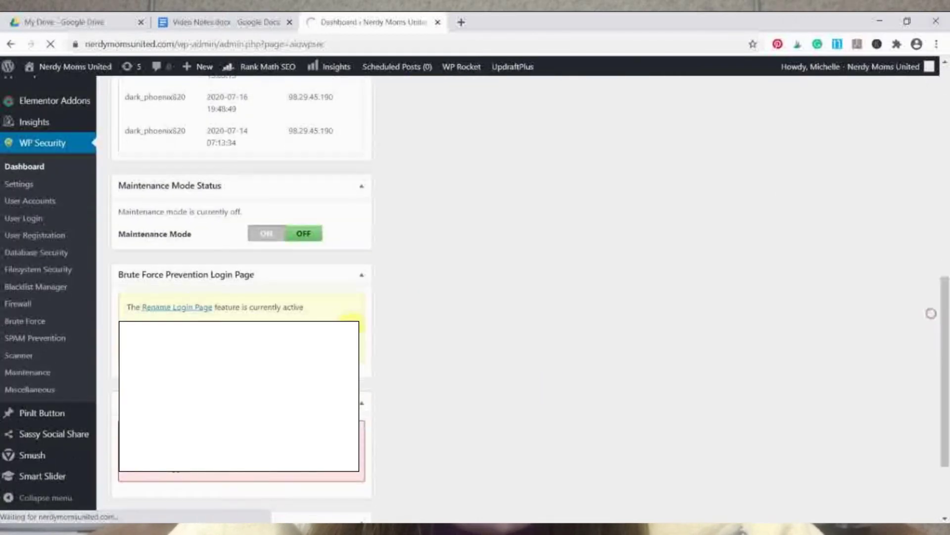
{"action": "left_click", "coordinate": [23, 192]}
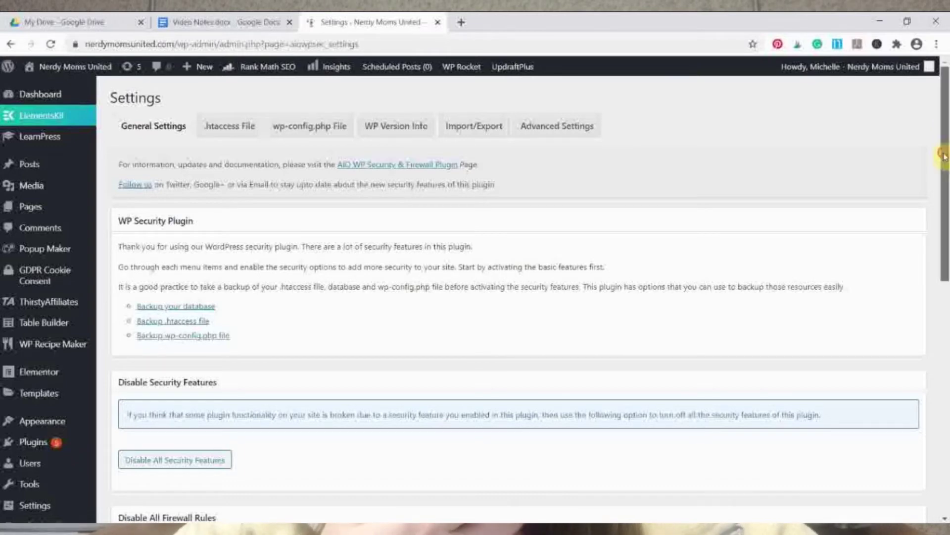
{"action": "mouse_move", "coordinate": [946, 155]}
{"action": "left_mouse_down"}
{"action": "mouse_move", "coordinate": [946, 302]}
{"action": "mouse_move", "coordinate": [945, 147]}
{"action": "left_mouse_up"}
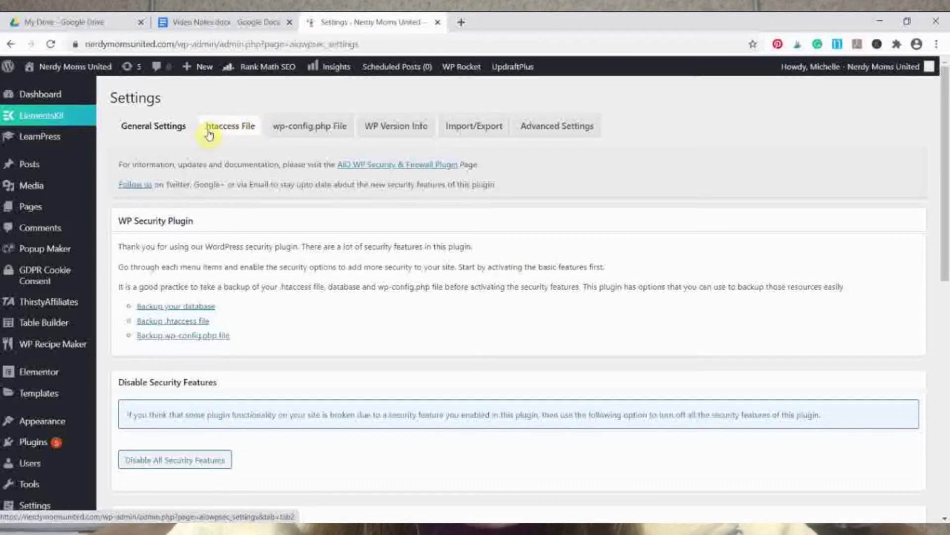
{"action": "left_click", "coordinate": [226, 132]}
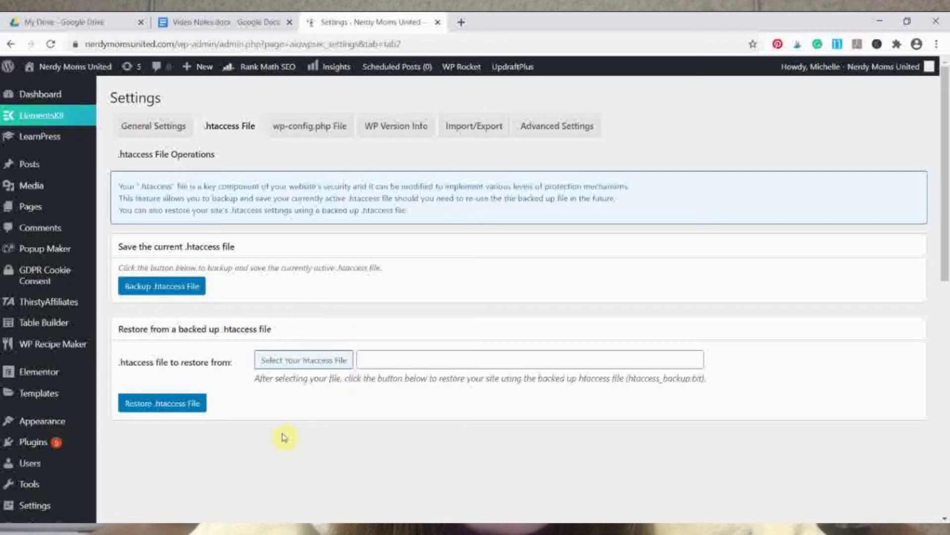
{"action": "left_click", "coordinate": [321, 138]}
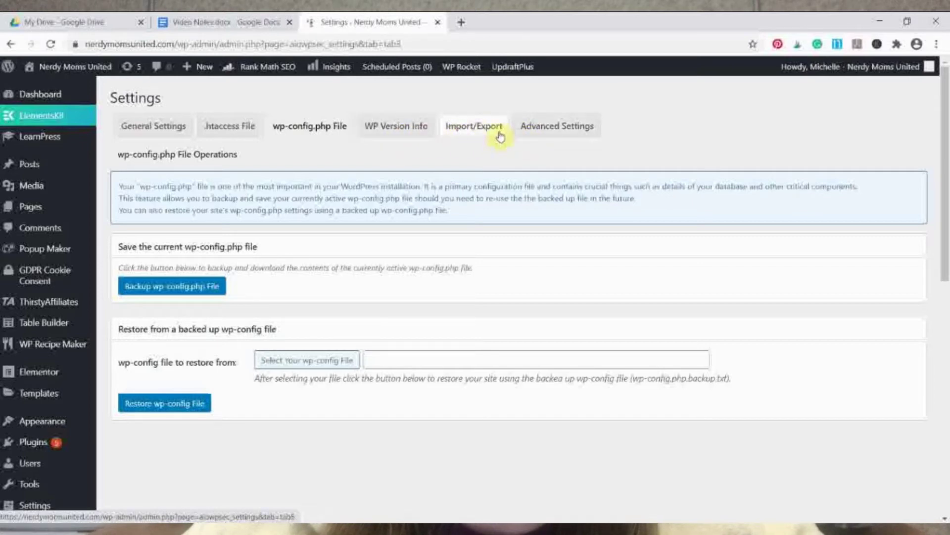
{"action": "left_click", "coordinate": [539, 136]}
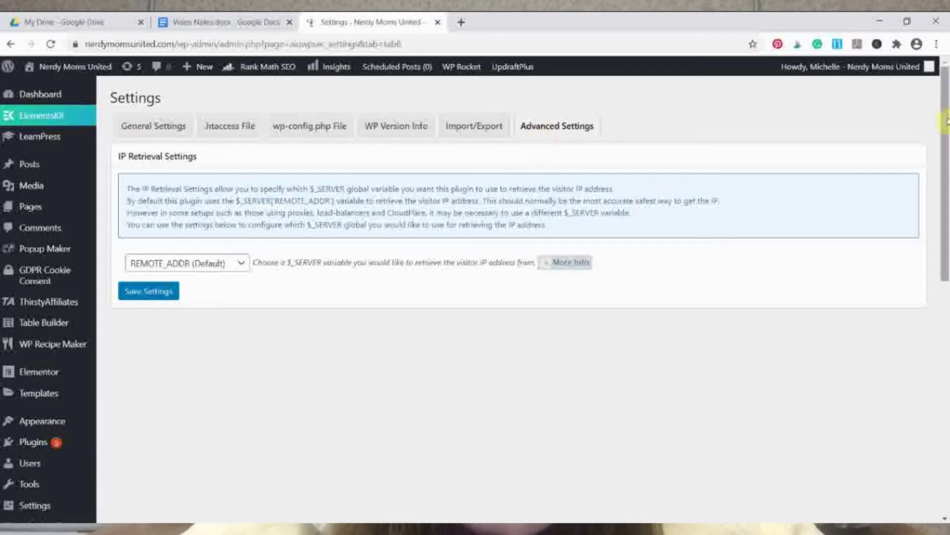
Open the WP Security user accounts section and review the WP username, display name and password strength tool pages
{"action": "left_click_drag", "start_coordinate": [946, 128], "coordinate": [947, 257]}
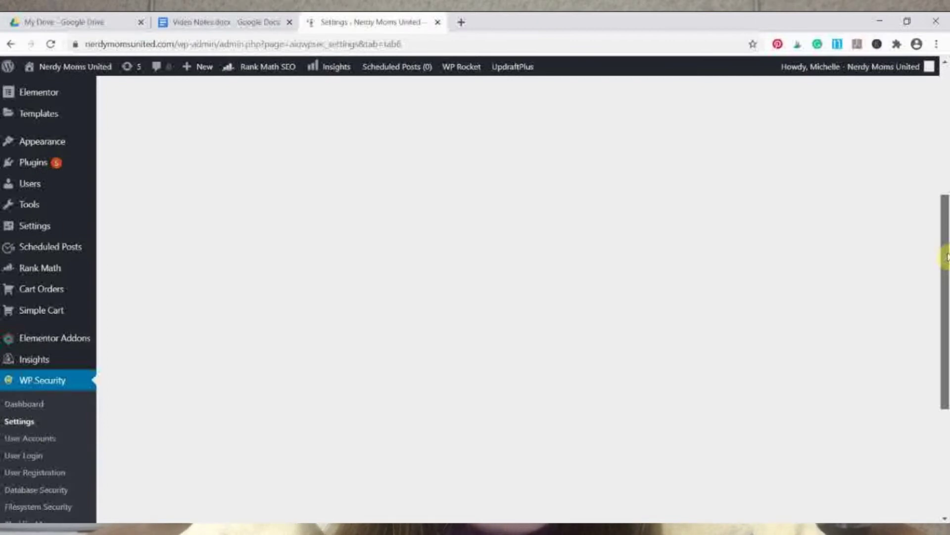
{"action": "left_click_drag", "start_coordinate": [946, 256], "coordinate": [944, 278]}
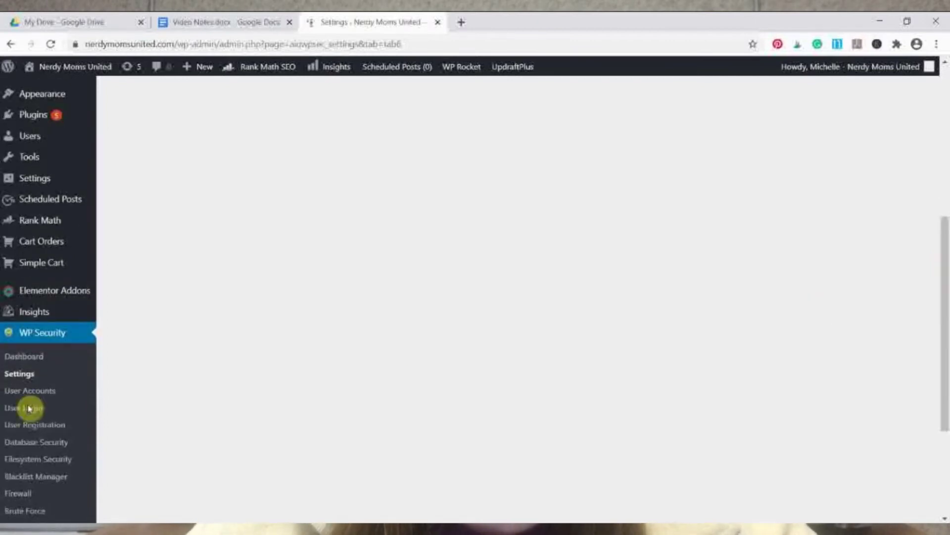
{"action": "left_click", "coordinate": [51, 396]}
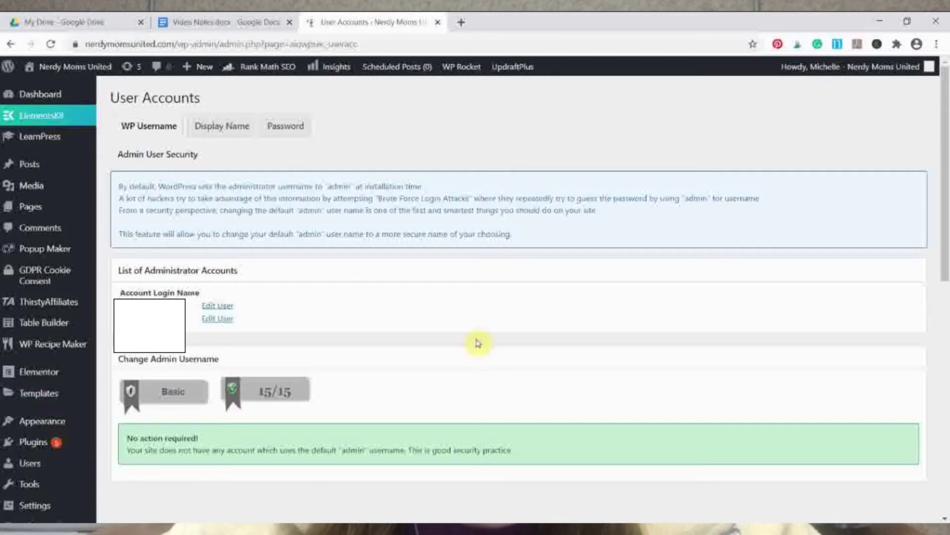
{"action": "left_click_drag", "start_coordinate": [944, 212], "coordinate": [947, 242]}
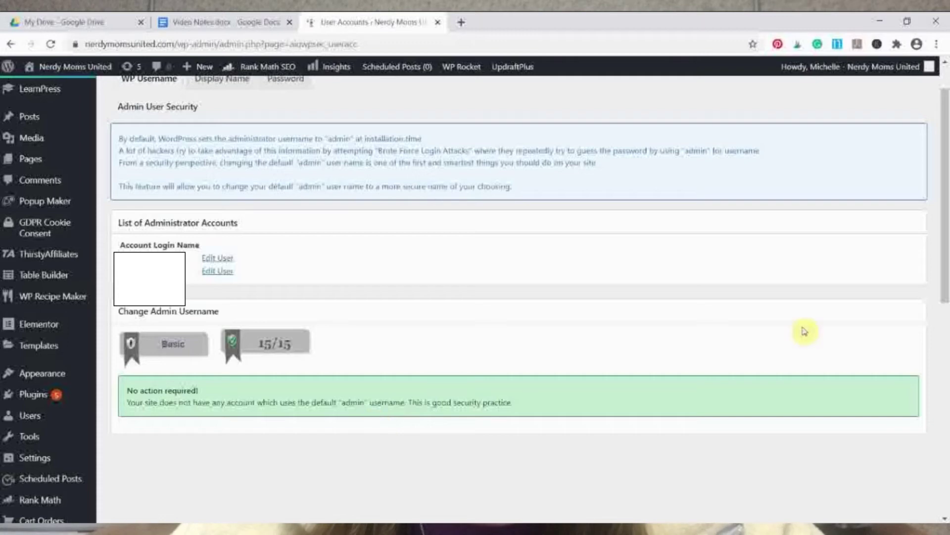
{"action": "left_click_drag", "start_coordinate": [945, 269], "coordinate": [946, 258]}
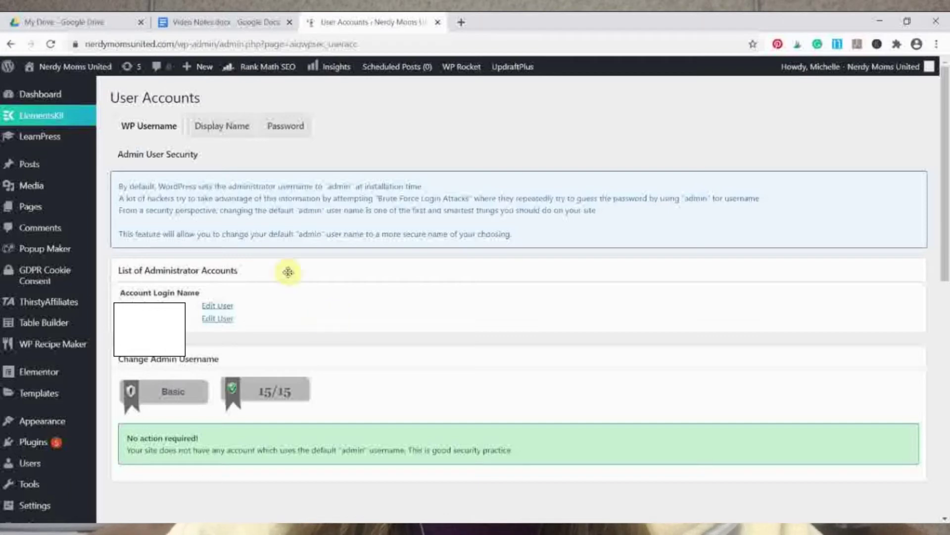
{"action": "left_click", "coordinate": [225, 136]}
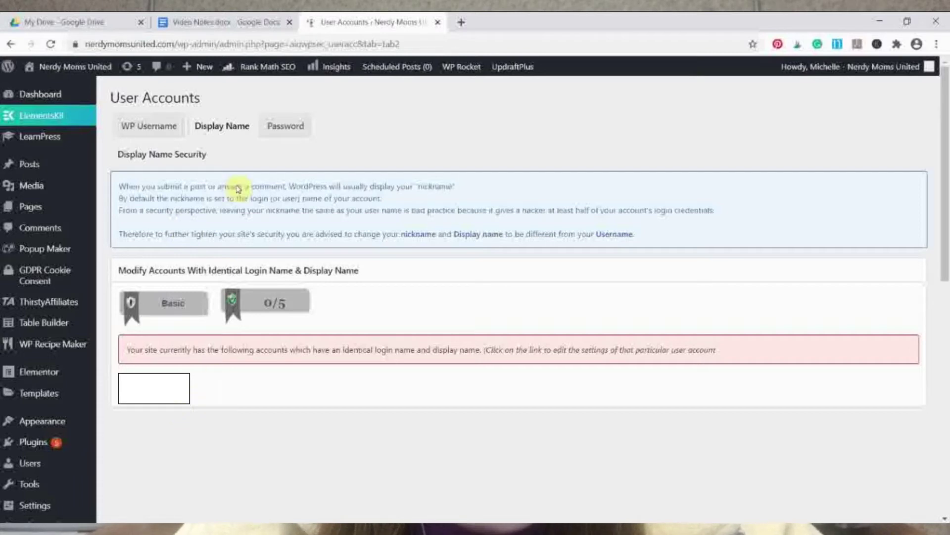
{"action": "left_click", "coordinate": [288, 126]}
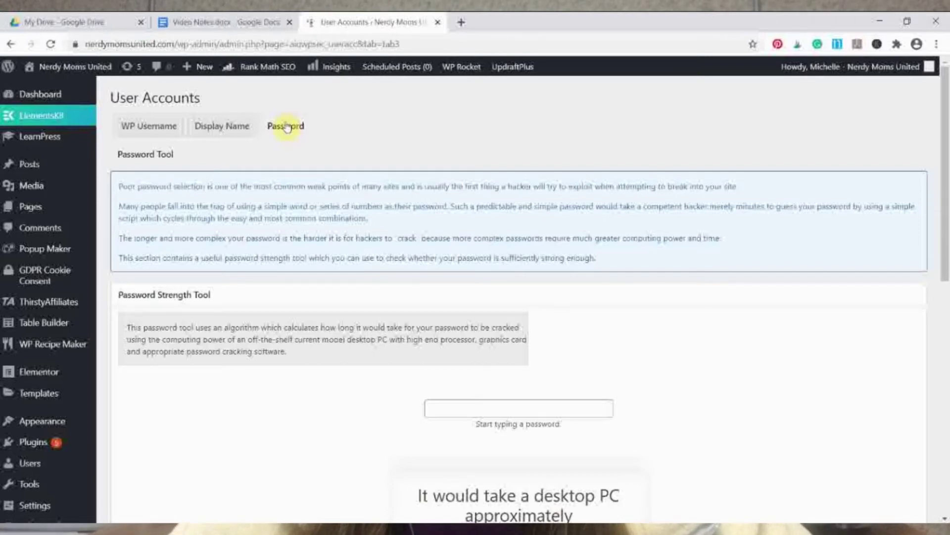
{"action": "left_click_drag", "start_coordinate": [946, 180], "coordinate": [947, 225]}
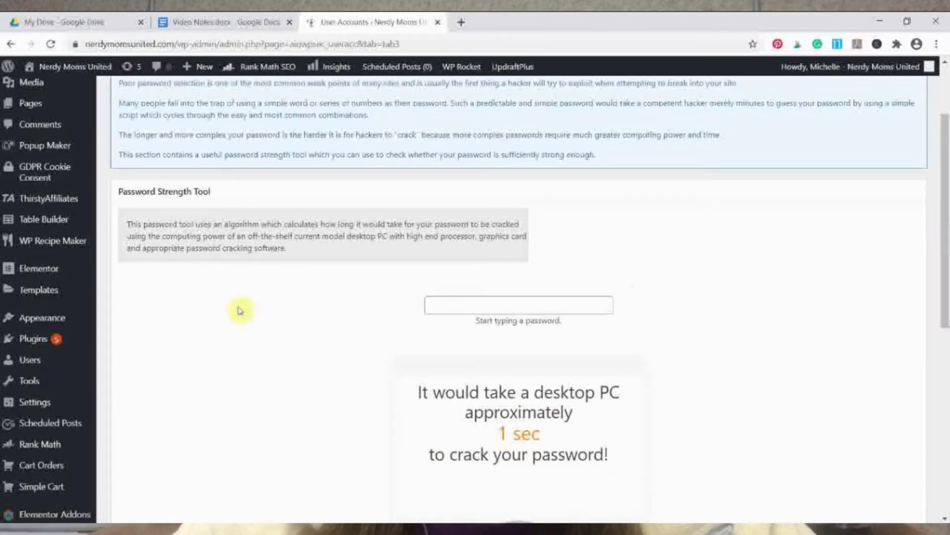
{"action": "left_click_drag", "start_coordinate": [944, 180], "coordinate": [943, 268]}
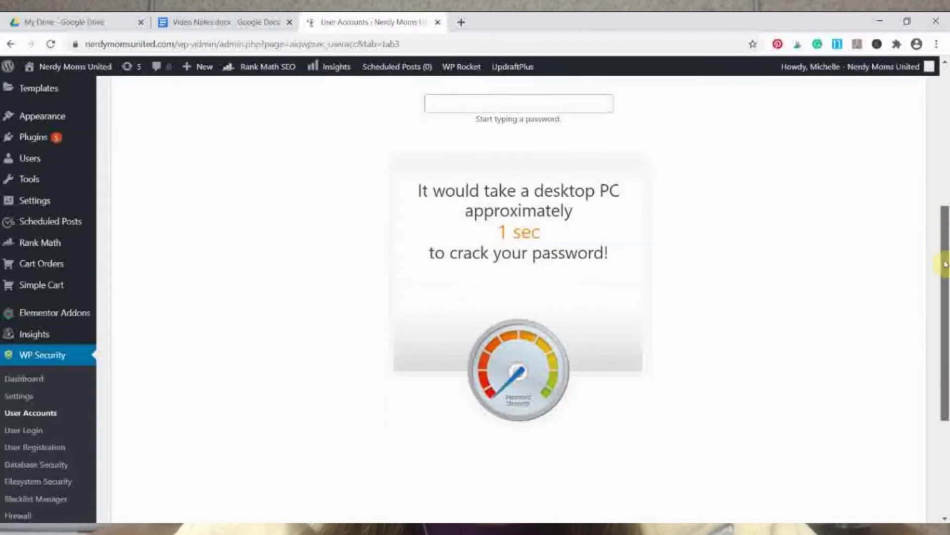
Open the WP Security user login section and review the login lockdown options and IP whitelist settings
{"action": "left_click", "coordinate": [20, 435]}
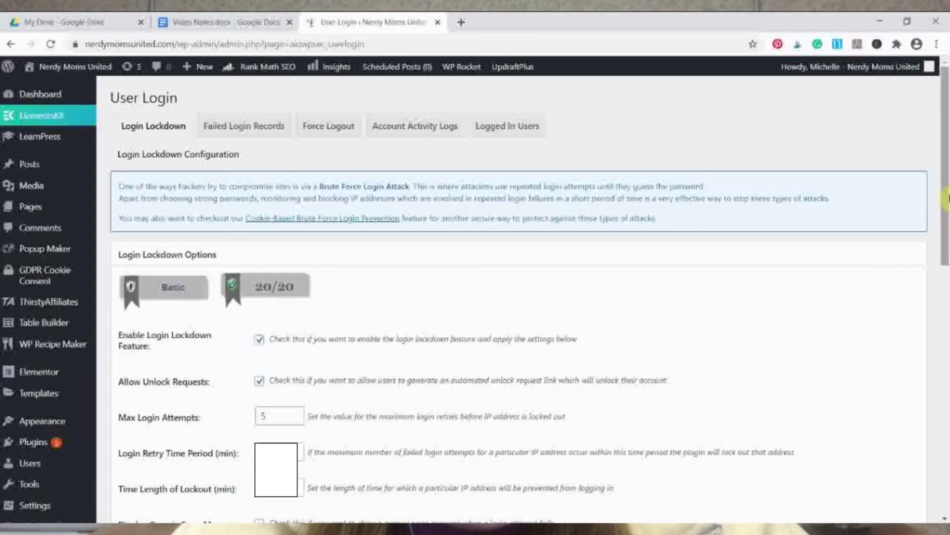
{"action": "scroll", "coordinate": [947, 208], "scroll_direction": "down", "scroll_amount": 1}
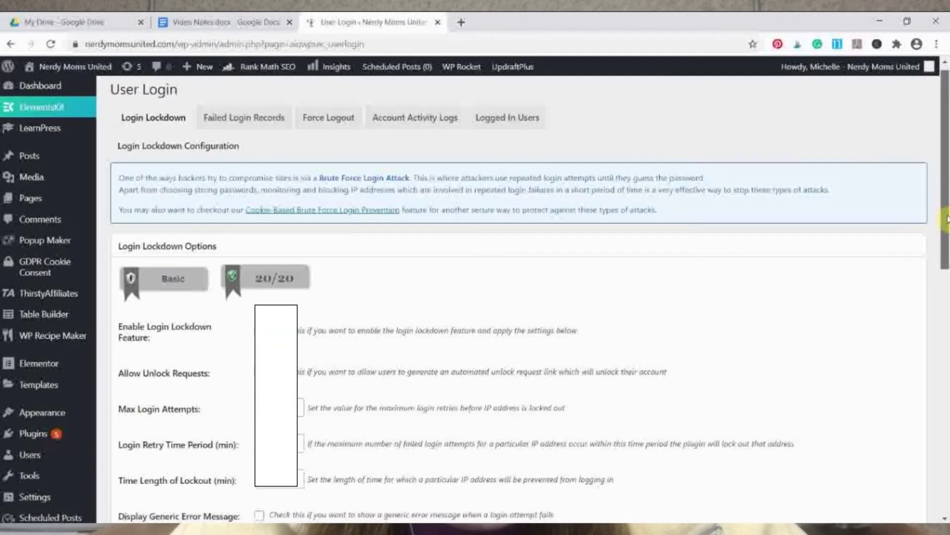
{"action": "left_click_drag", "start_coordinate": [946, 217], "coordinate": [947, 300]}
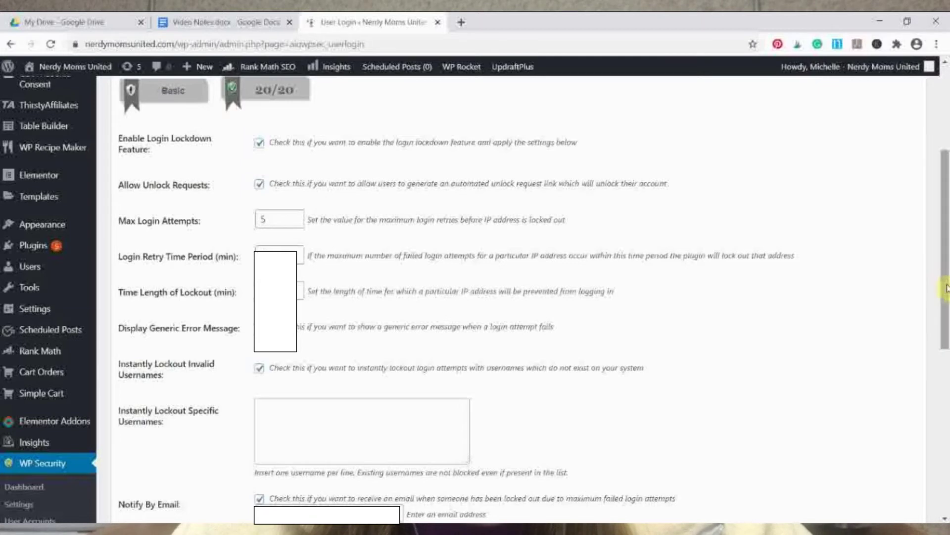
{"action": "left_click_drag", "start_coordinate": [945, 286], "coordinate": [946, 293]}
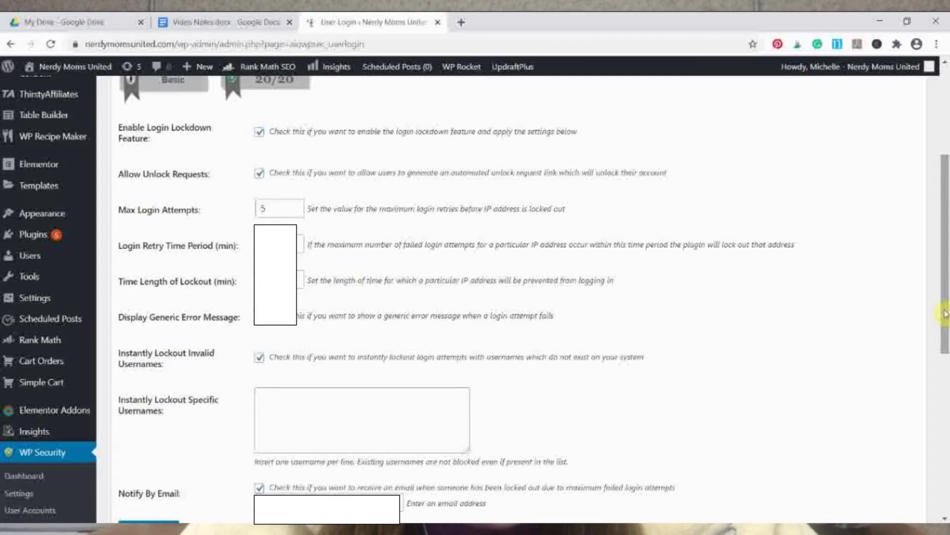
{"action": "left_click_drag", "start_coordinate": [945, 313], "coordinate": [945, 347]}
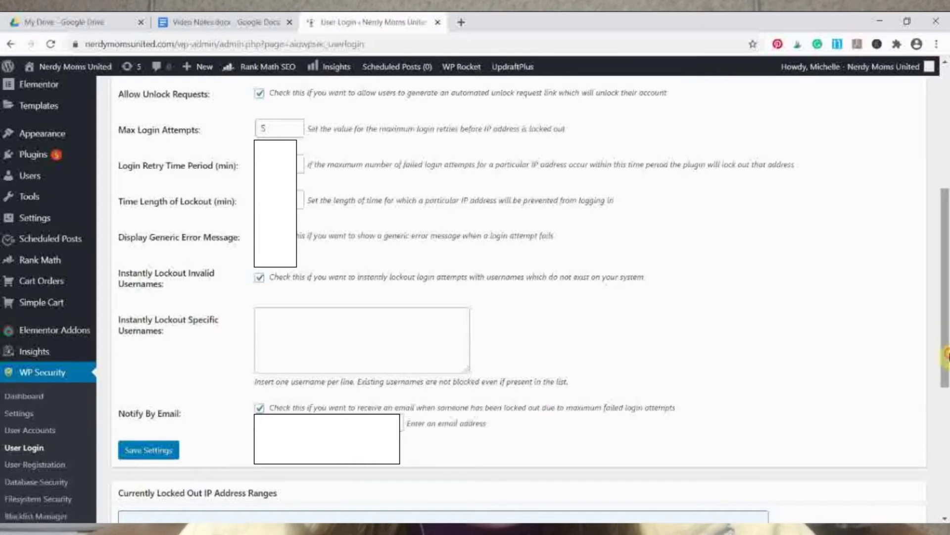
{"action": "scroll", "coordinate": [946, 366], "scroll_direction": "down", "scroll_amount": 1}
{"action": "scroll", "coordinate": [946, 381], "scroll_direction": "down", "scroll_amount": 3}
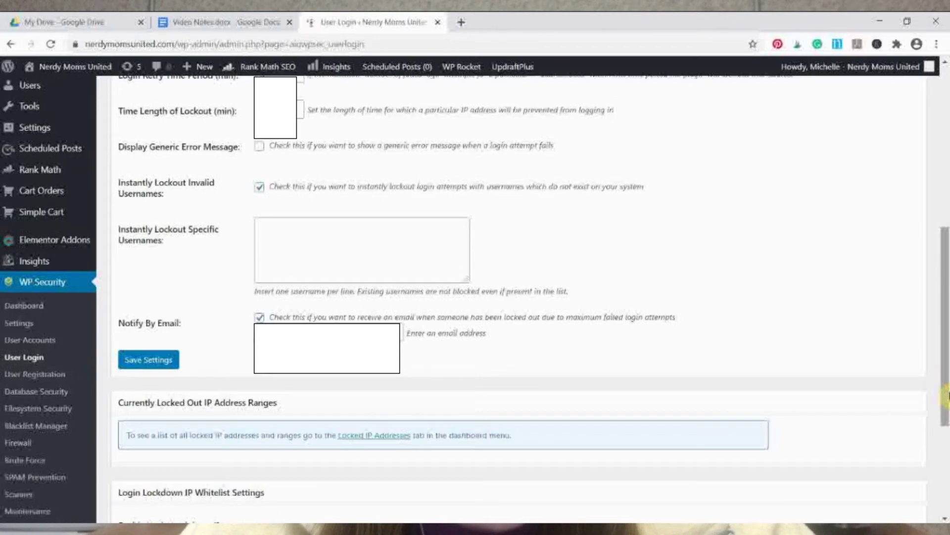
{"action": "left_click_drag", "start_coordinate": [946, 402], "coordinate": [945, 515]}
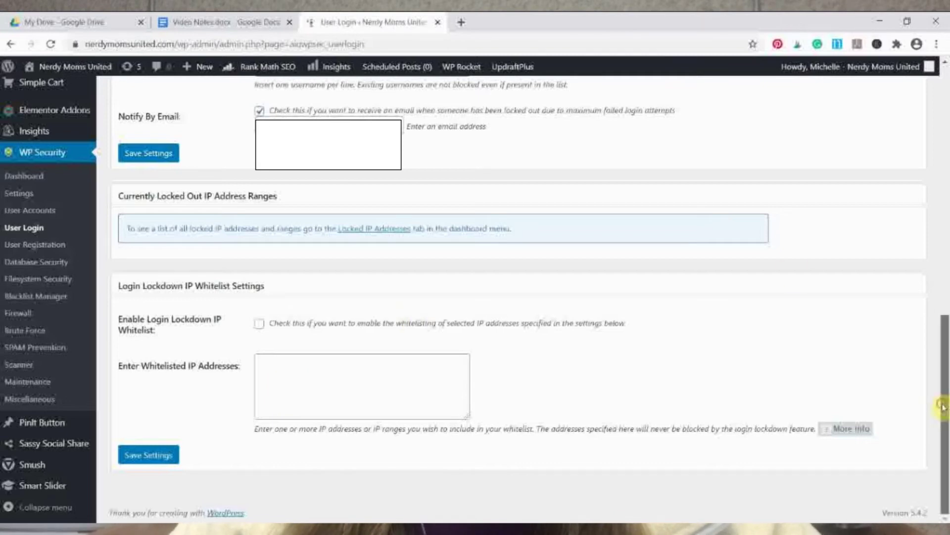
{"action": "left_click_drag", "start_coordinate": [943, 403], "coordinate": [945, 106]}
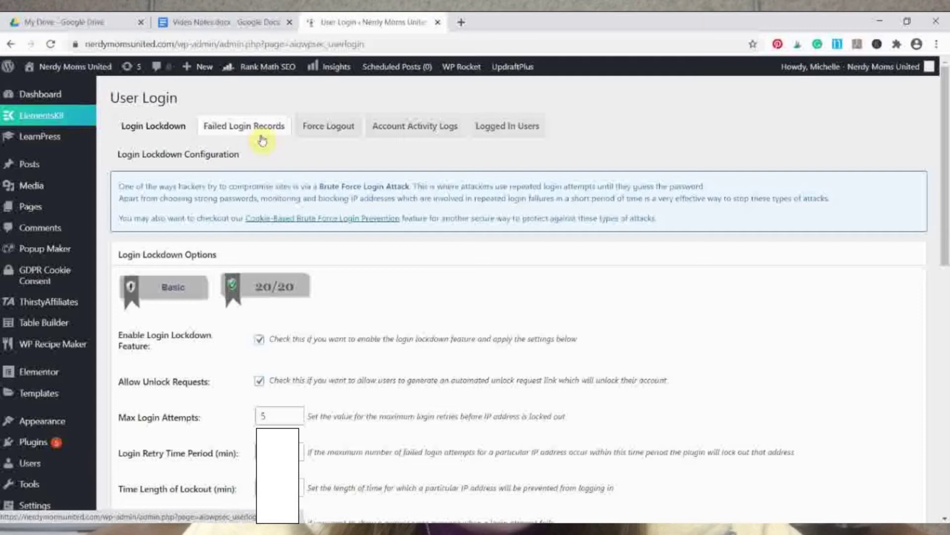
Turn on the forced WP user logout option in the user login section and open the account activity logs
{"action": "left_click", "coordinate": [341, 137]}
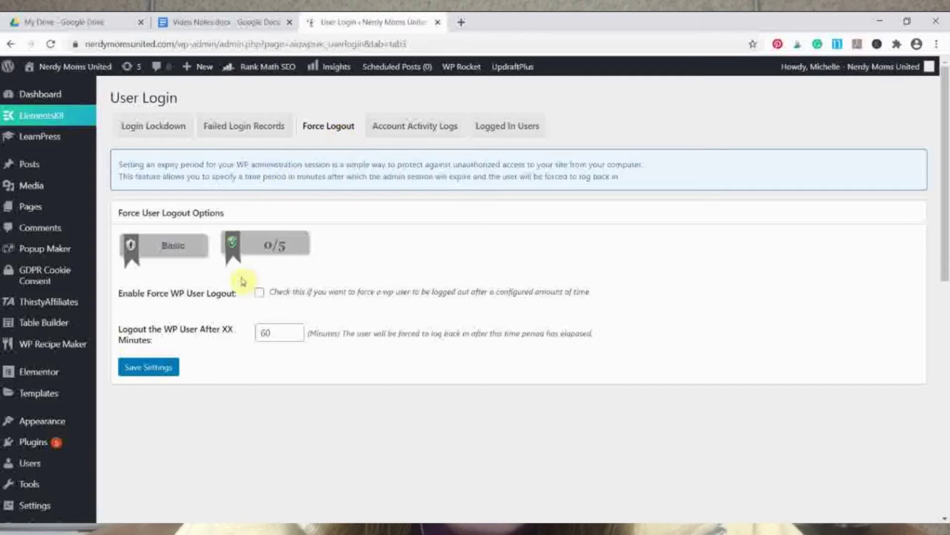
{"action": "left_click", "coordinate": [262, 294]}
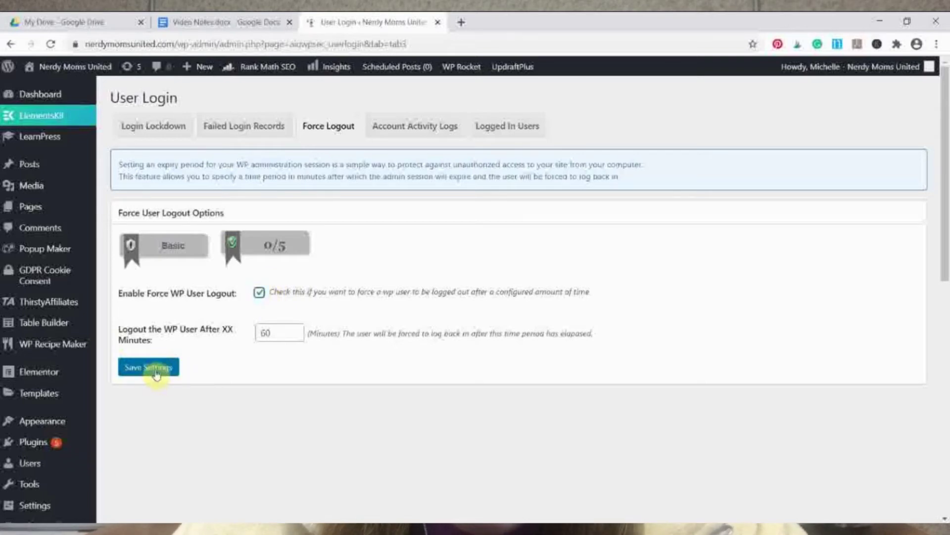
{"action": "left_click", "coordinate": [415, 130]}
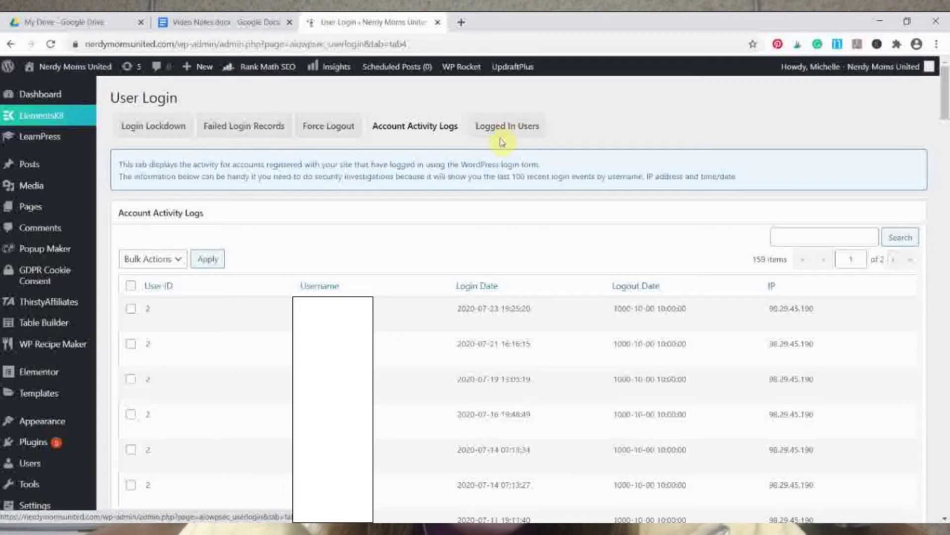
Open the WP Security user registration section and turn on manual approval of new registrations
{"action": "scroll", "coordinate": [117, 313], "scroll_direction": "down", "scroll_amount": 9}
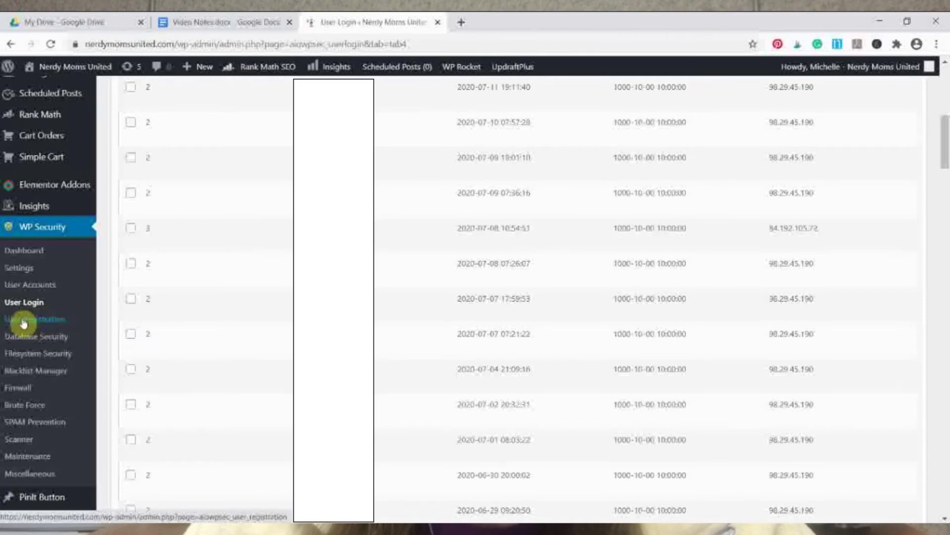
{"action": "left_click", "coordinate": [60, 324]}
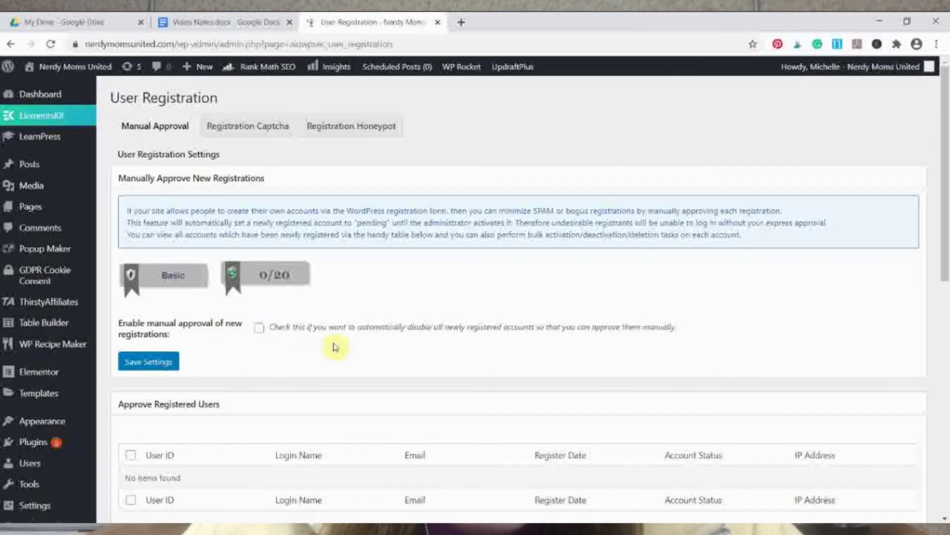
{"action": "left_click", "coordinate": [258, 328]}
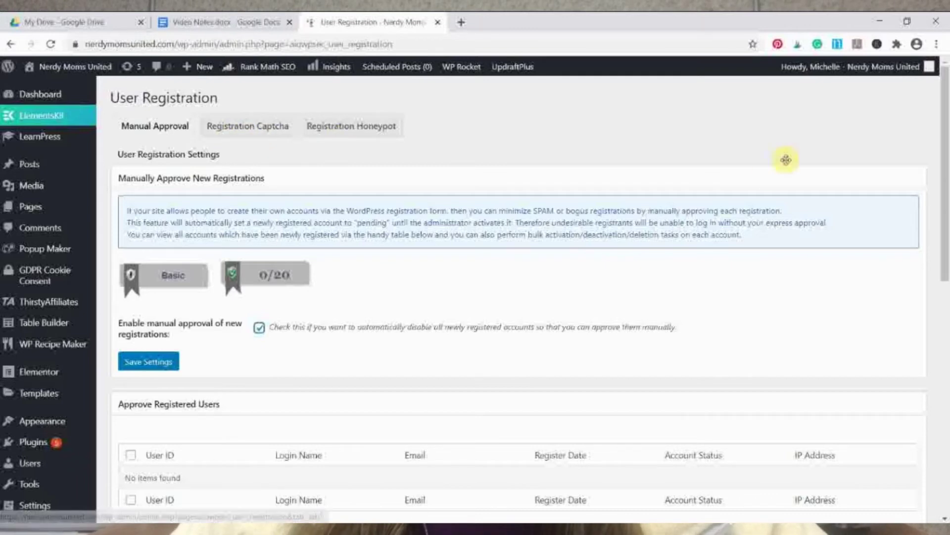
Review the registration captcha and registration honeypot settings
{"action": "mouse_move", "coordinate": [946, 162]}
{"action": "left_mouse_down"}
{"action": "mouse_move", "coordinate": [947, 210]}
{"action": "mouse_move", "coordinate": [947, 175]}
{"action": "left_mouse_up"}
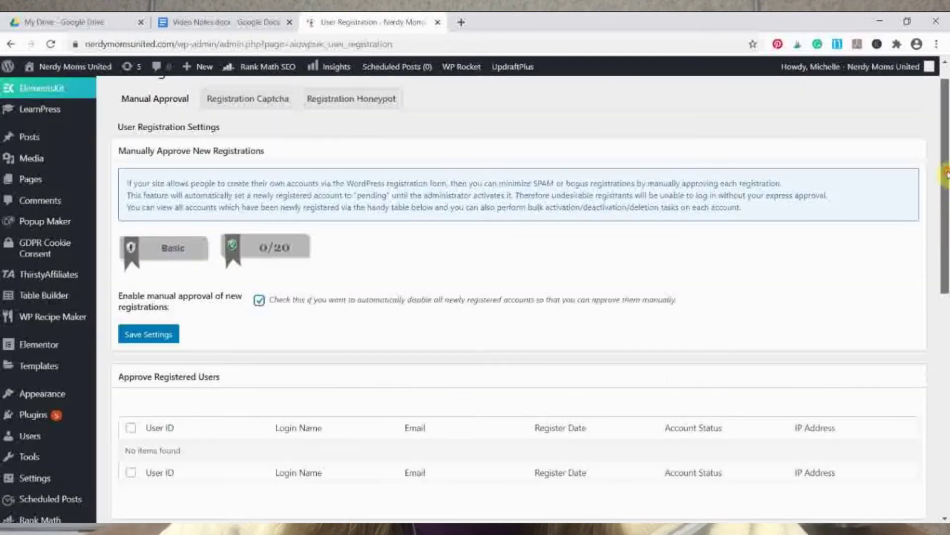
{"action": "left_click", "coordinate": [233, 103]}
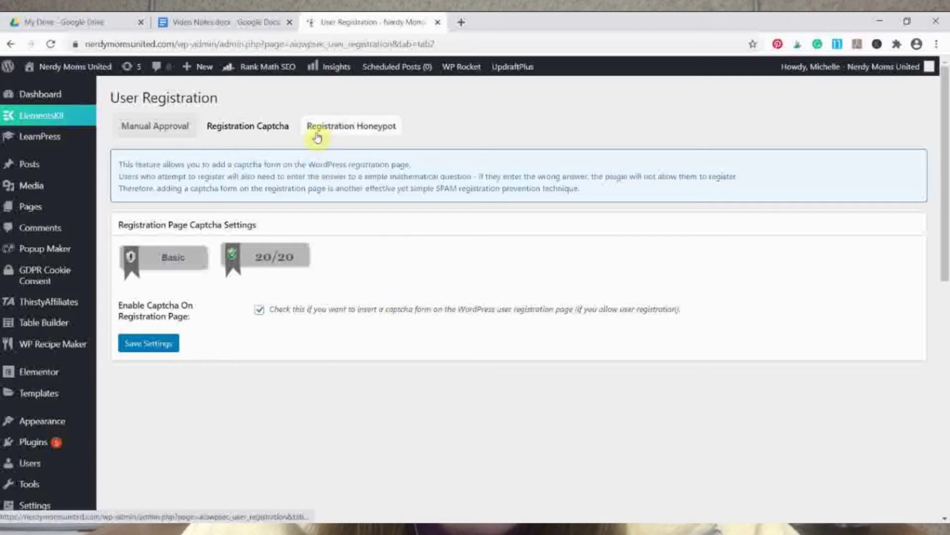
{"action": "left_click", "coordinate": [357, 134]}
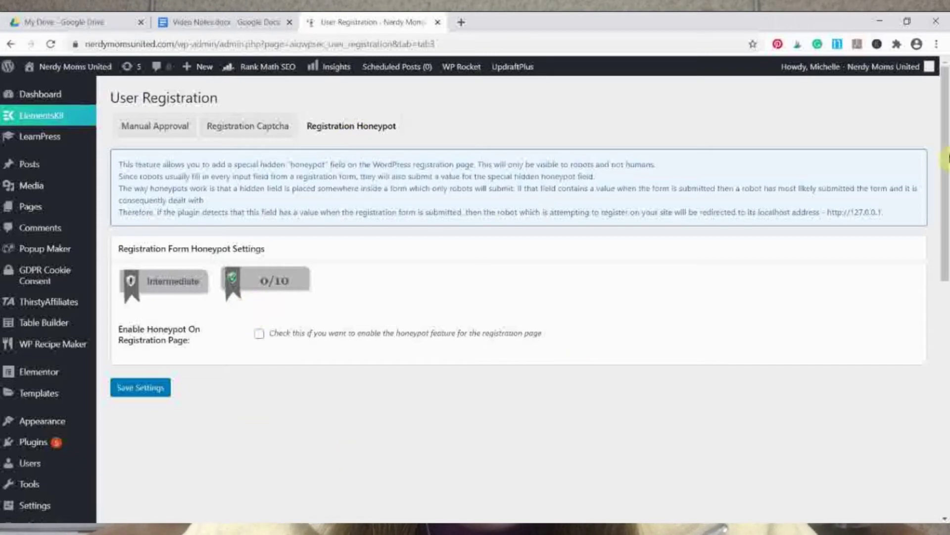
Open the WP Security database security section and review the DB prefix options and the DB backup settings
{"action": "left_click_drag", "start_coordinate": [945, 159], "coordinate": [948, 309]}
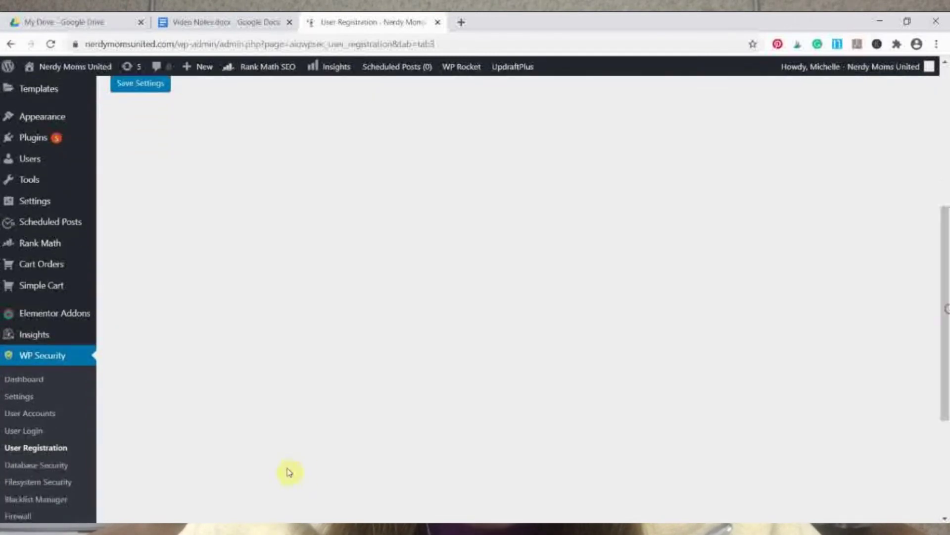
{"action": "left_click", "coordinate": [56, 468]}
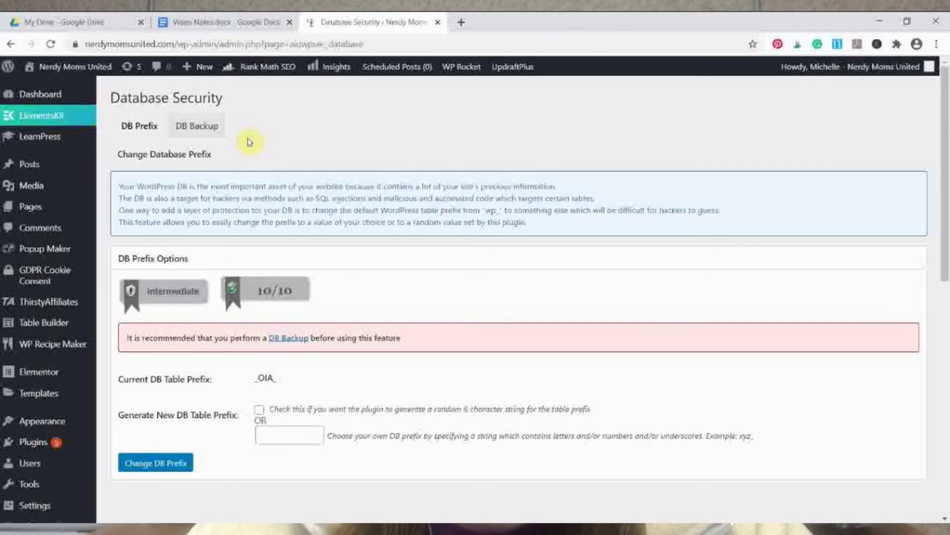
{"action": "left_click", "coordinate": [201, 133]}
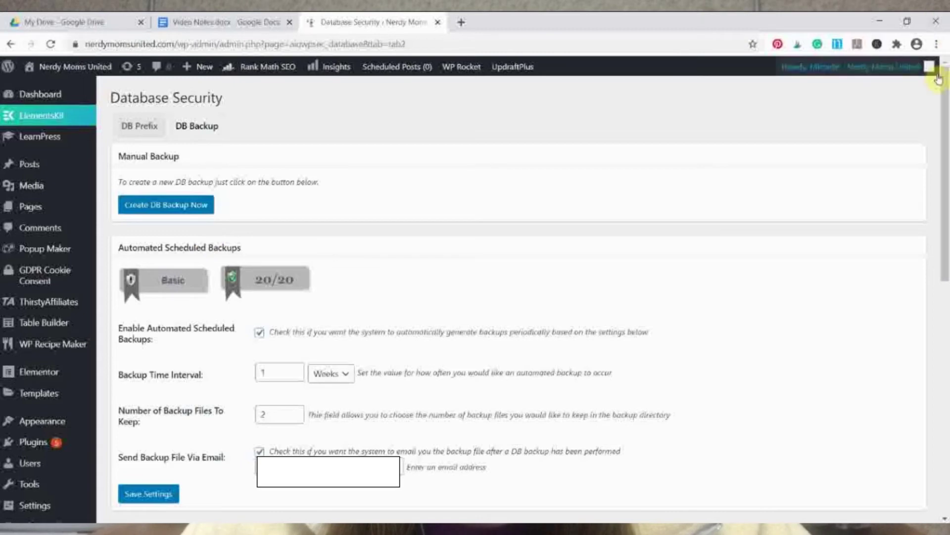
Open the filesystem security section and review the file permissions, PHP file editing, WP file access and host system logs pages
{"action": "left_click_drag", "start_coordinate": [943, 149], "coordinate": [940, 276]}
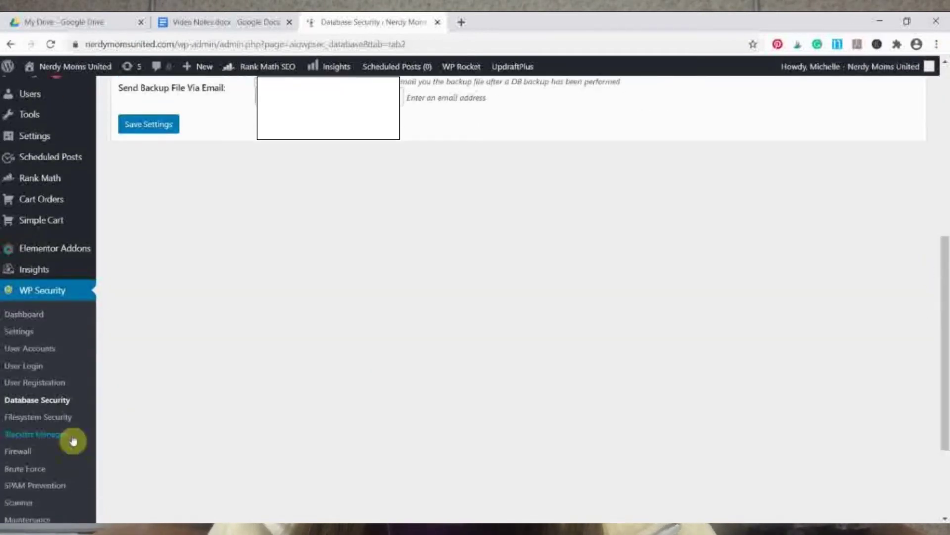
{"action": "left_click", "coordinate": [52, 419]}
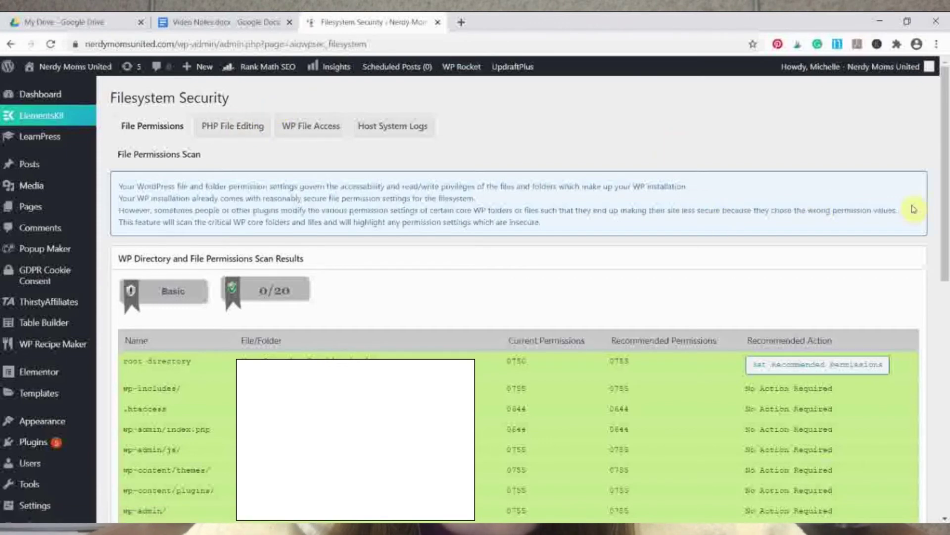
{"action": "left_click", "coordinate": [224, 128]}
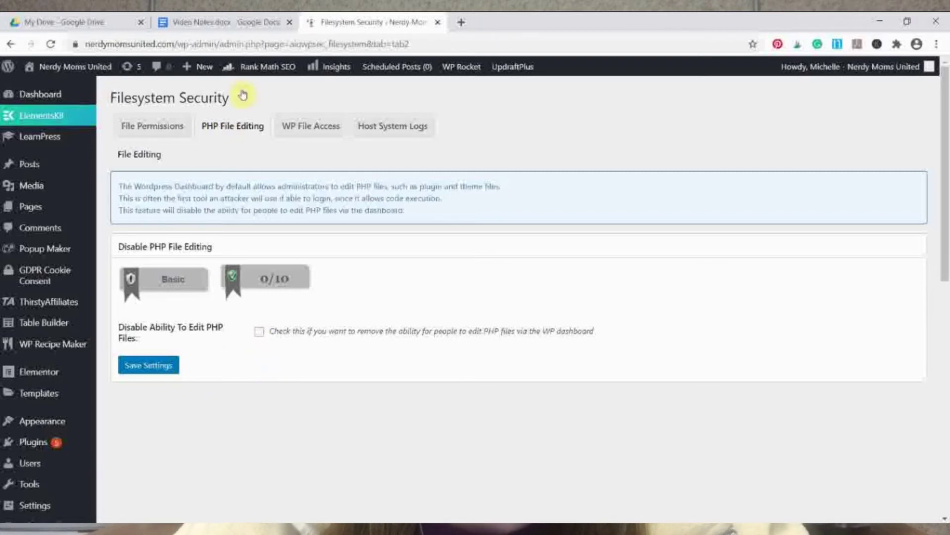
{"action": "left_click", "coordinate": [308, 133]}
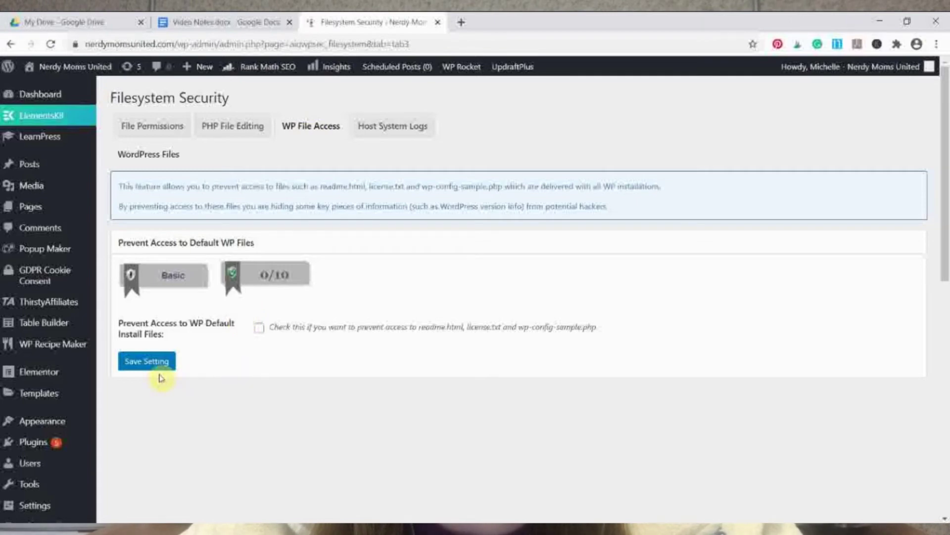
{"action": "left_click", "coordinate": [369, 136]}
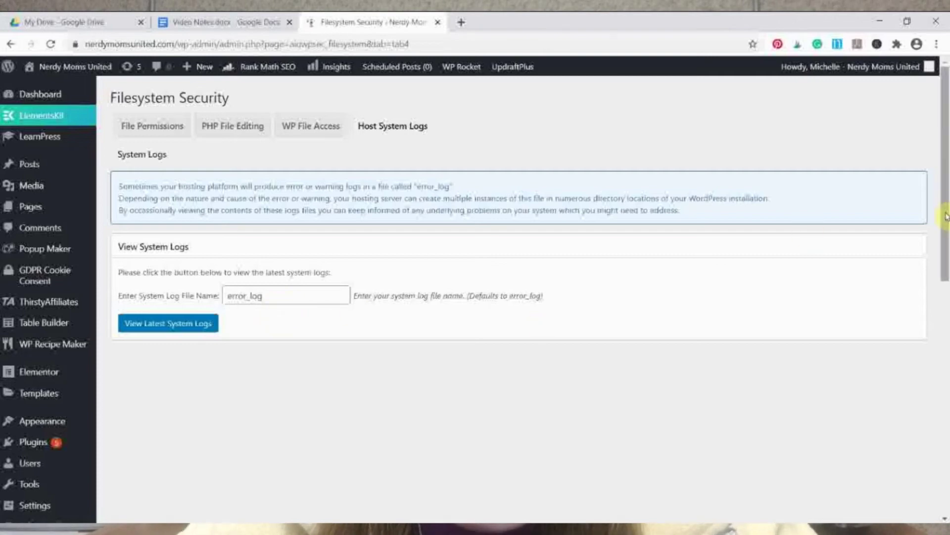
Open the Blacklist Manager and review the settings for banning IP addresses and user agents
{"action": "left_click_drag", "start_coordinate": [945, 220], "coordinate": [934, 413]}
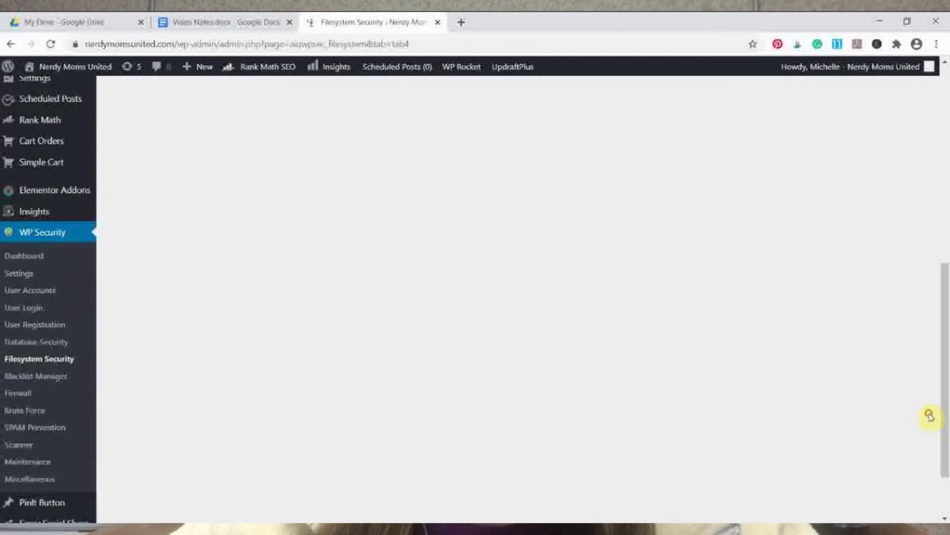
{"action": "left_click", "coordinate": [39, 379]}
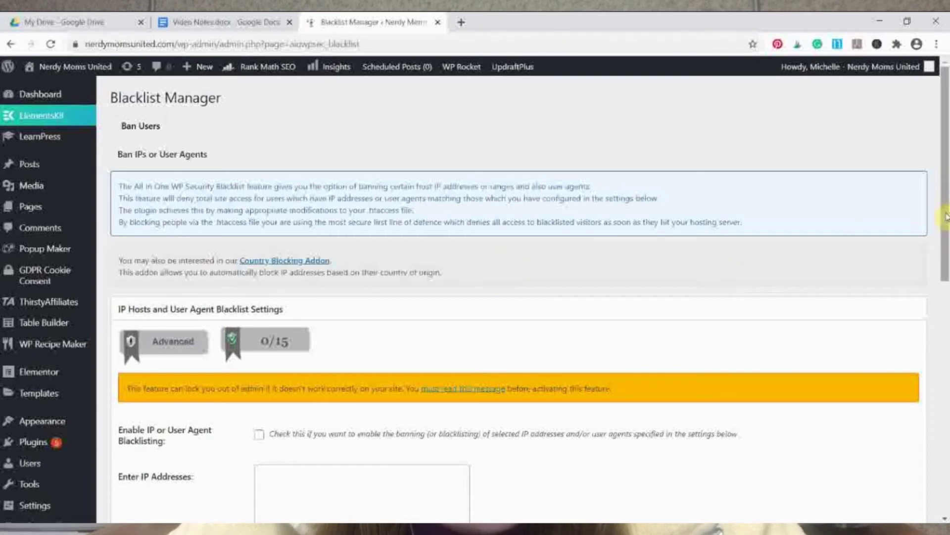
{"action": "left_click_drag", "start_coordinate": [946, 216], "coordinate": [946, 266]}
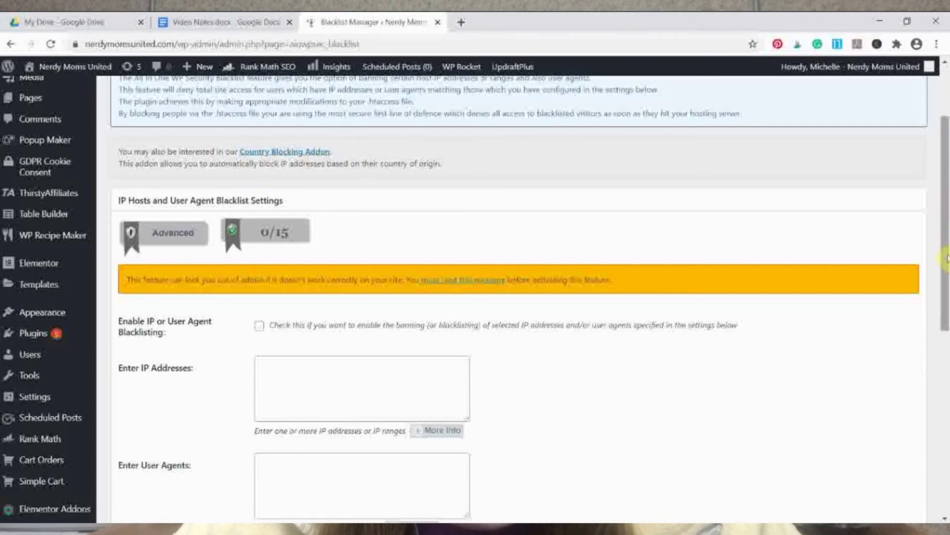
{"action": "left_click_drag", "start_coordinate": [946, 257], "coordinate": [935, 388]}
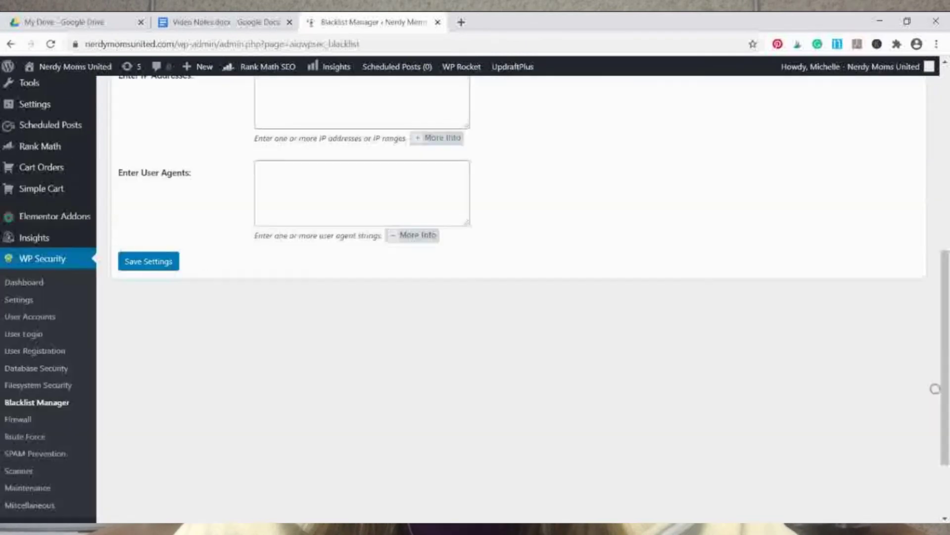
Open the WP Security firewall section and review the basic firewall rules, including XMLRPC, pingback and debug log protection
{"action": "left_click", "coordinate": [9, 423]}
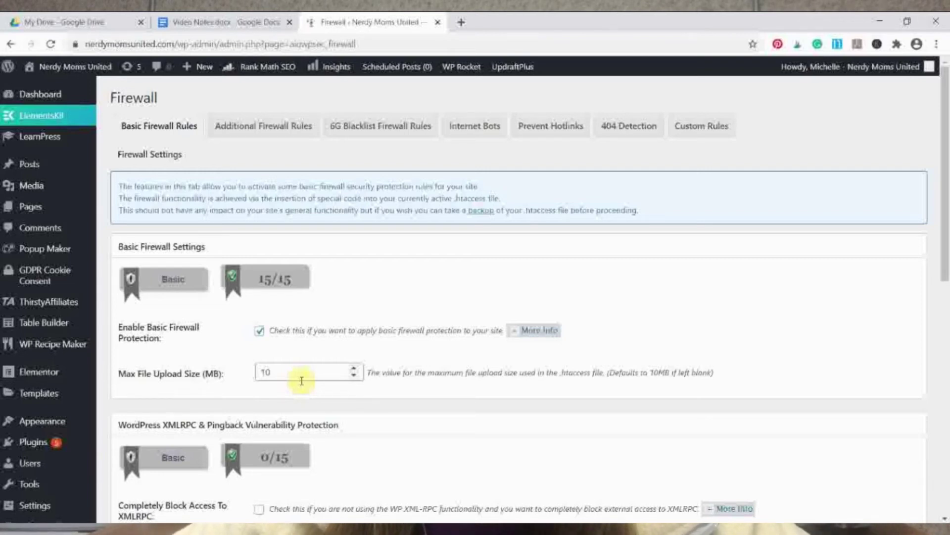
{"action": "left_click_drag", "start_coordinate": [948, 195], "coordinate": [948, 331]}
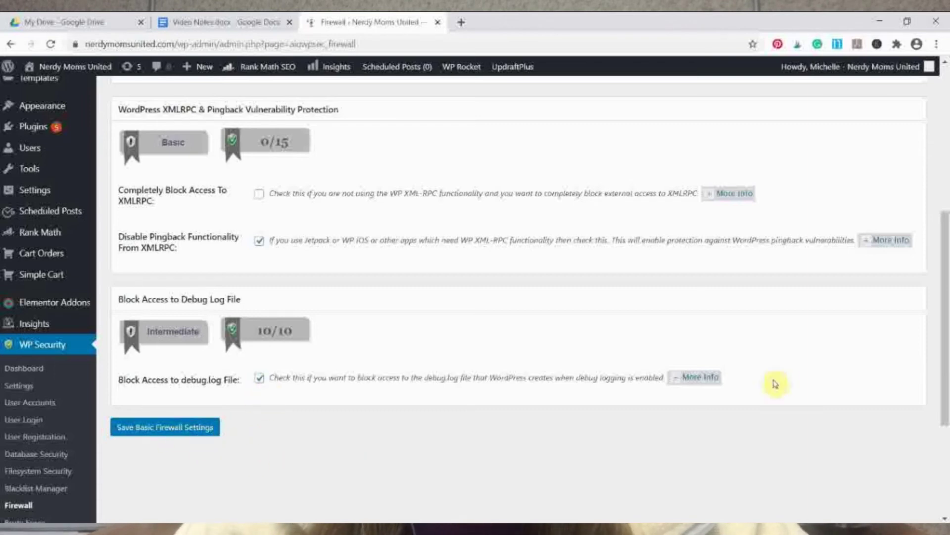
{"action": "scroll", "coordinate": [939, 355], "scroll_direction": "up", "scroll_amount": 1}
{"action": "left_click_drag", "start_coordinate": [940, 355], "coordinate": [940, 195]}
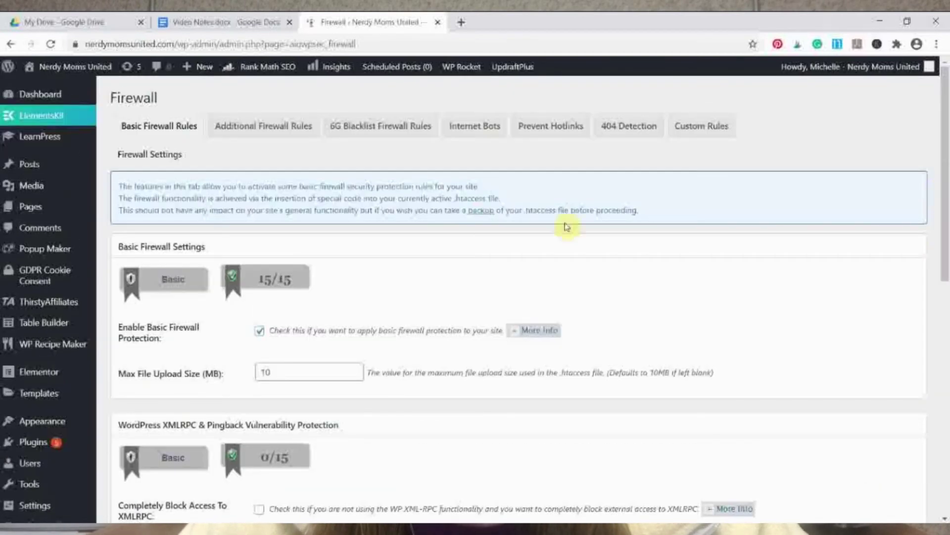
Review the additional firewall rules, from directory listing and trace and track to the advanced character string filter
{"action": "left_click", "coordinate": [296, 129]}
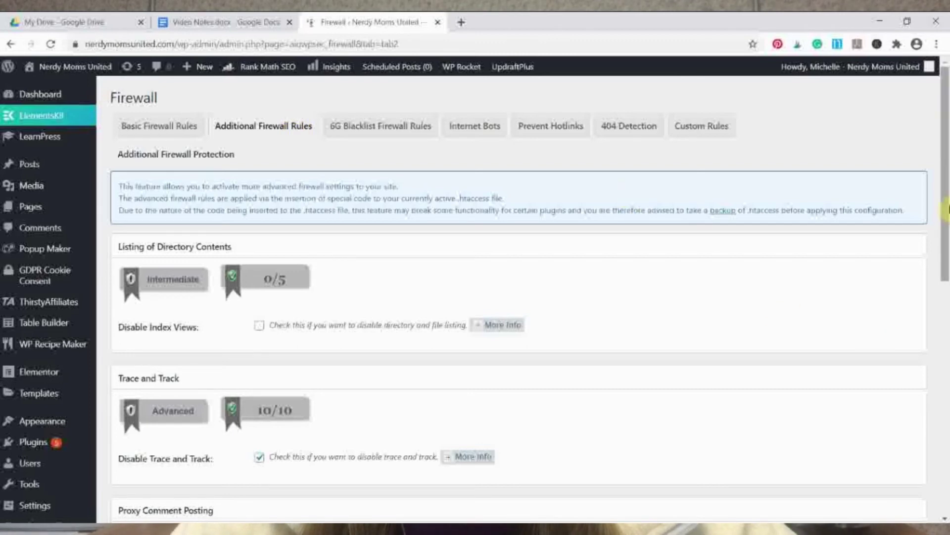
{"action": "scroll", "coordinate": [946, 224], "scroll_direction": "down", "scroll_amount": 3}
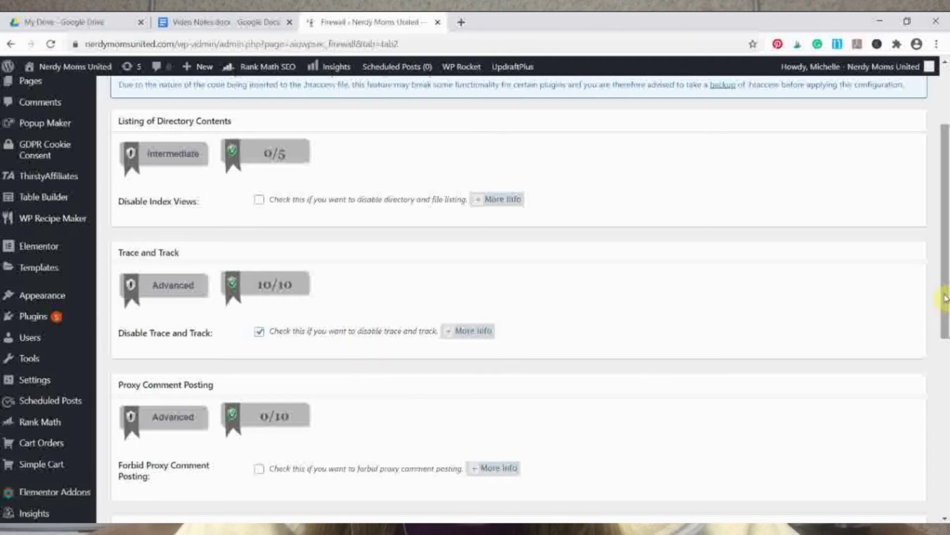
{"action": "left_click_drag", "start_coordinate": [943, 299], "coordinate": [946, 437]}
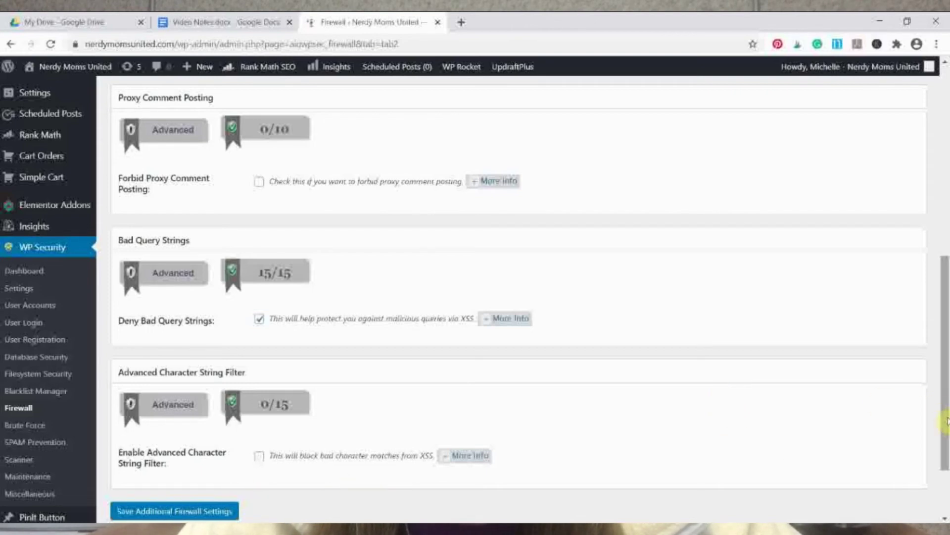
{"action": "left_click_drag", "start_coordinate": [946, 421], "coordinate": [930, 190]}
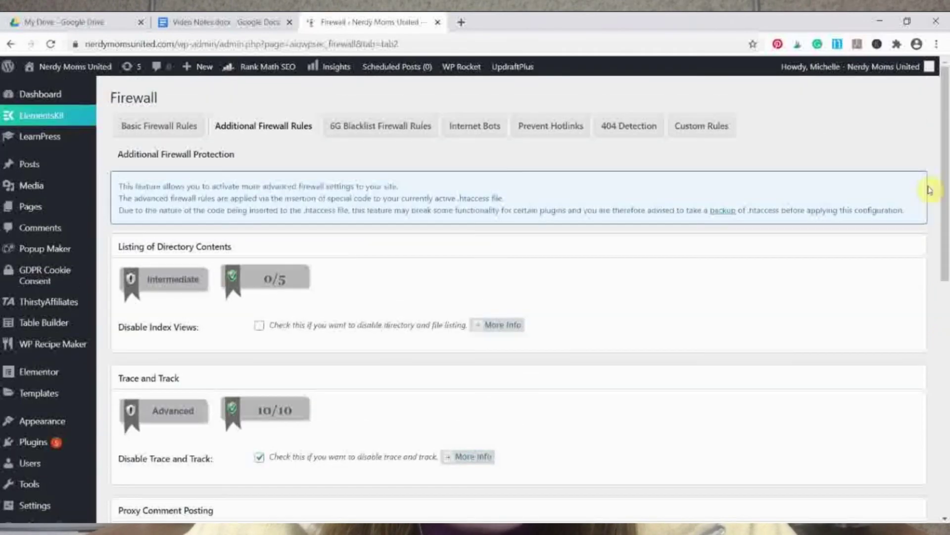
Review the 6G blacklist firewall rules and the Internet bot settings for blocking fake Googlebots
{"action": "left_click", "coordinate": [377, 127]}
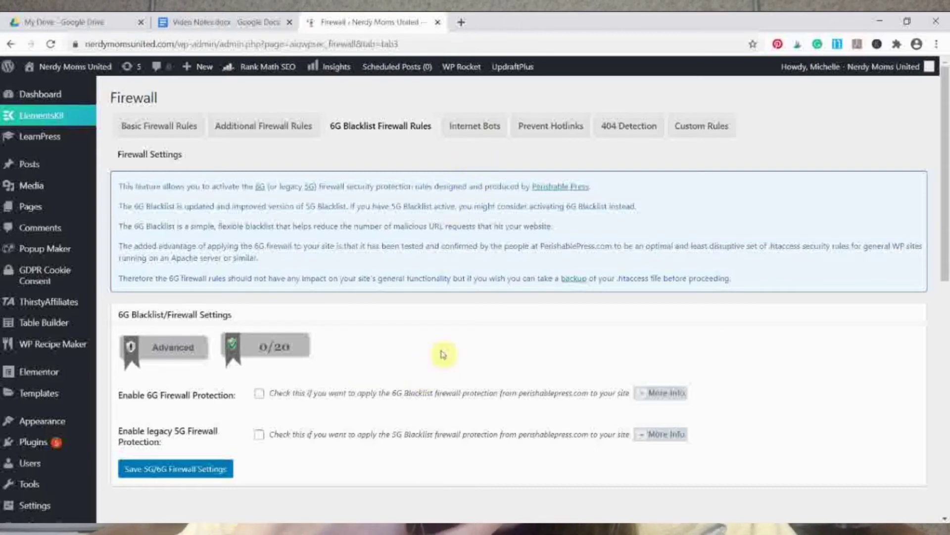
{"action": "left_click", "coordinate": [470, 137]}
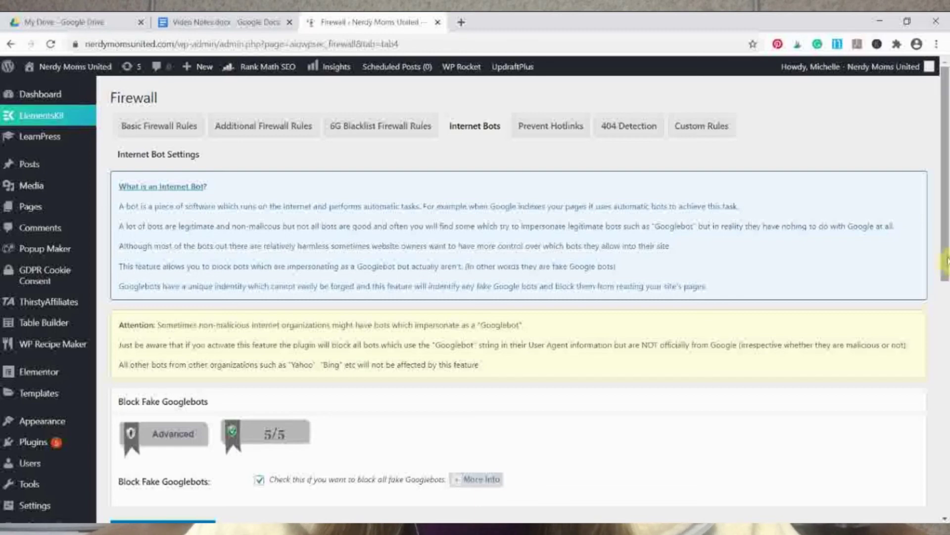
{"action": "left_click_drag", "start_coordinate": [947, 263], "coordinate": [947, 308]}
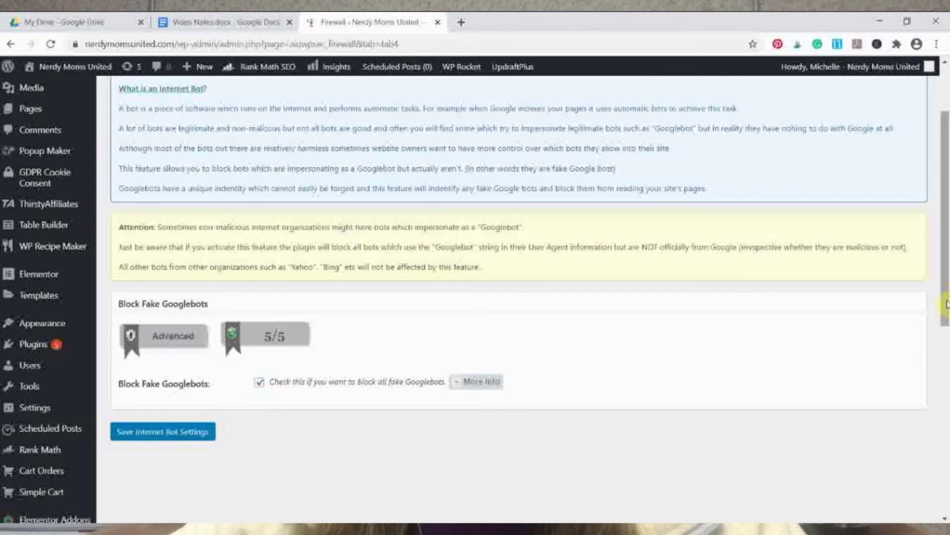
{"action": "left_click_drag", "start_coordinate": [947, 263], "coordinate": [947, 218]}
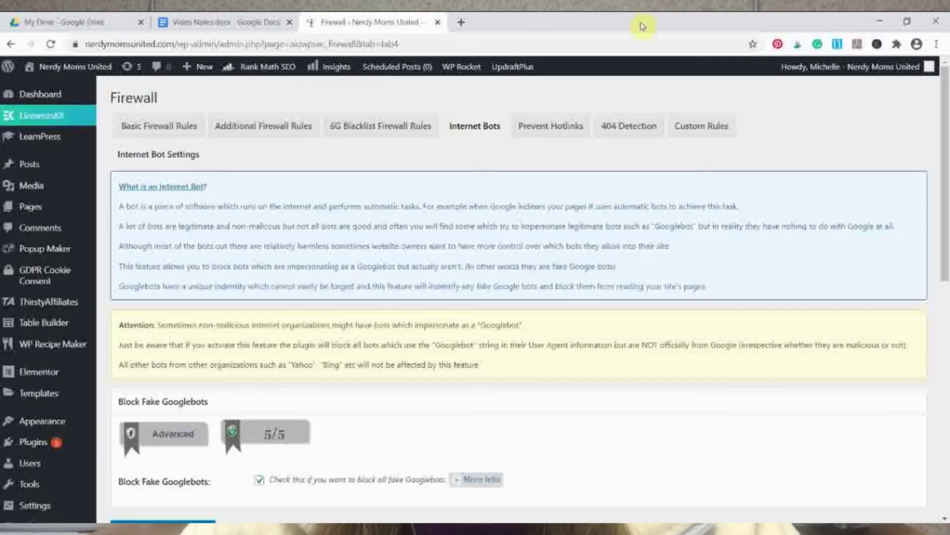
Review the firewall's image hotlinking prevention setting and the 404 detection and lockout options
{"action": "left_click", "coordinate": [553, 131]}
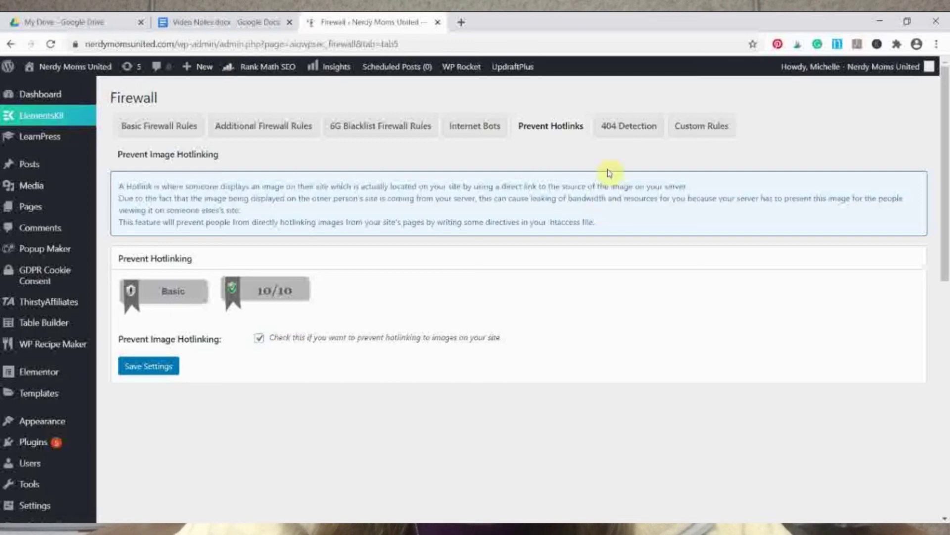
{"action": "left_click", "coordinate": [618, 141]}
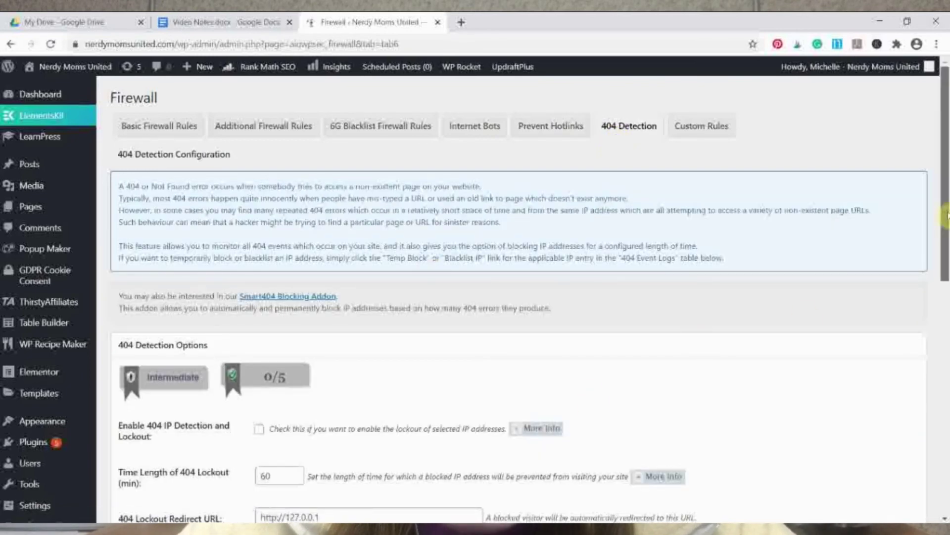
{"action": "left_click_drag", "start_coordinate": [946, 214], "coordinate": [946, 243]}
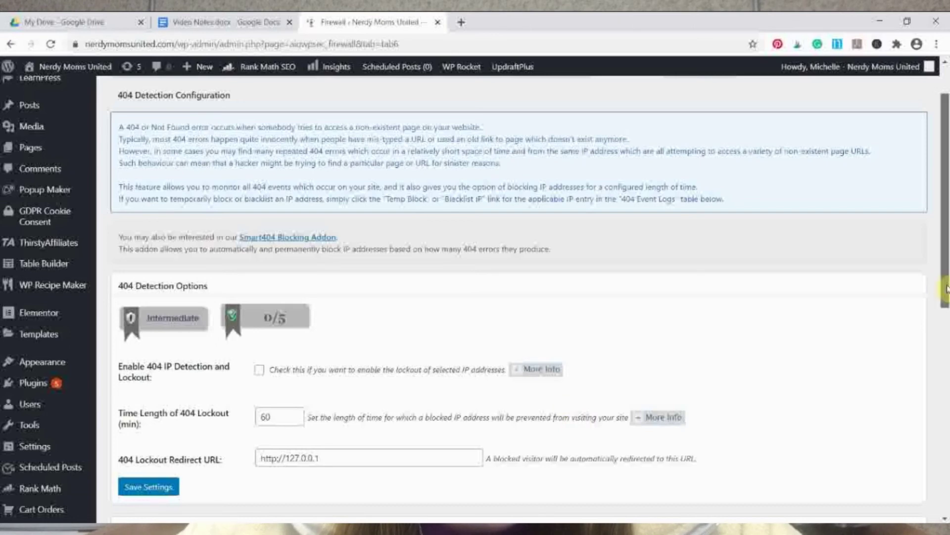
Open the WP Security brute force section and review the rename login page and cookie-based brute force prevention settings
{"action": "left_click_drag", "start_coordinate": [944, 280], "coordinate": [946, 245]}
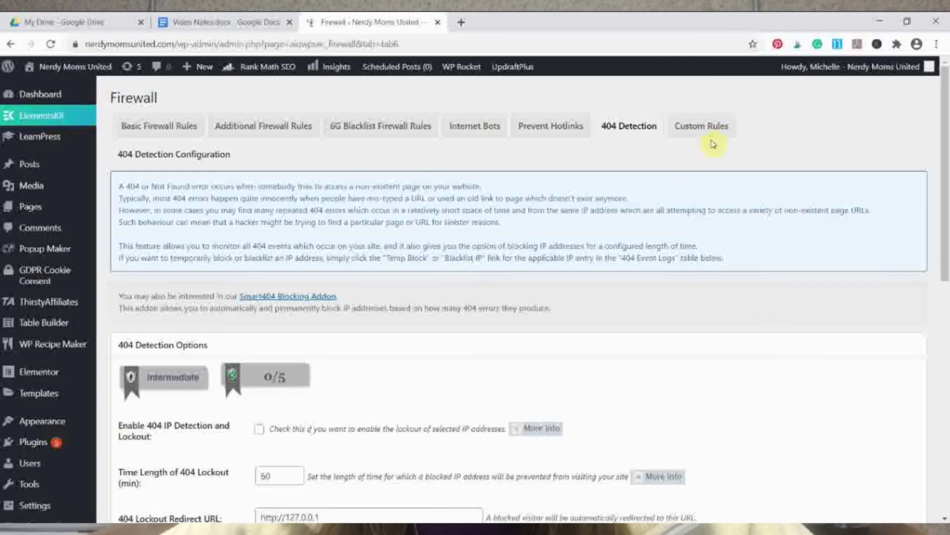
{"action": "left_click_drag", "start_coordinate": [945, 193], "coordinate": [946, 381]}
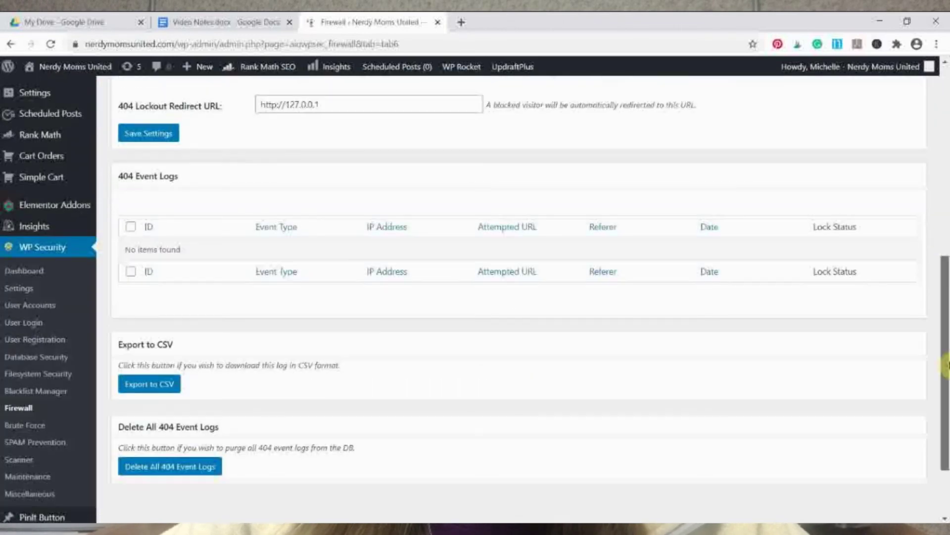
{"action": "left_click", "coordinate": [17, 426]}
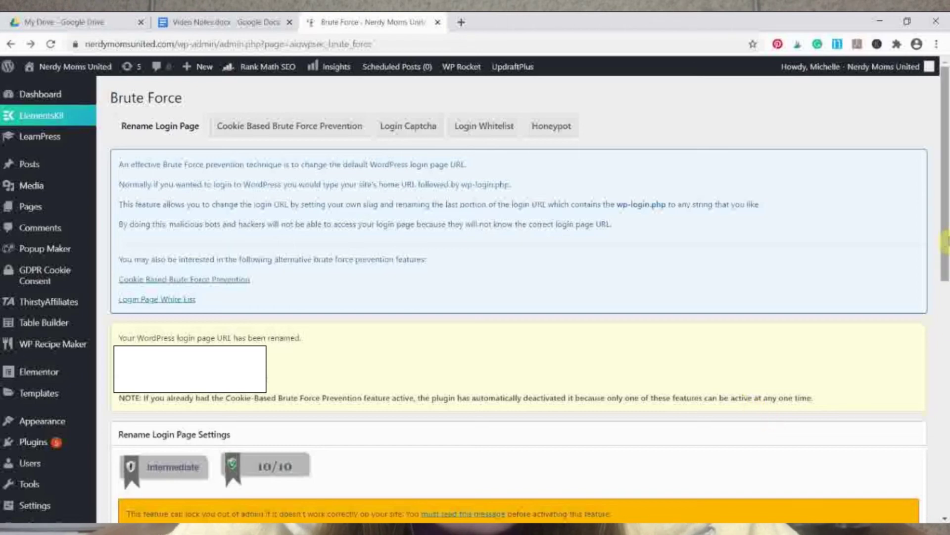
{"action": "left_click_drag", "start_coordinate": [947, 243], "coordinate": [947, 324]}
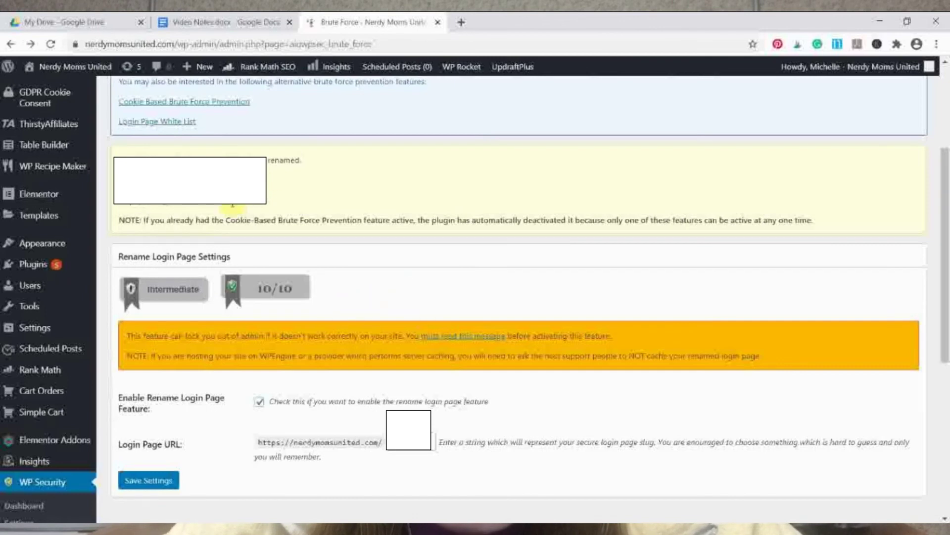
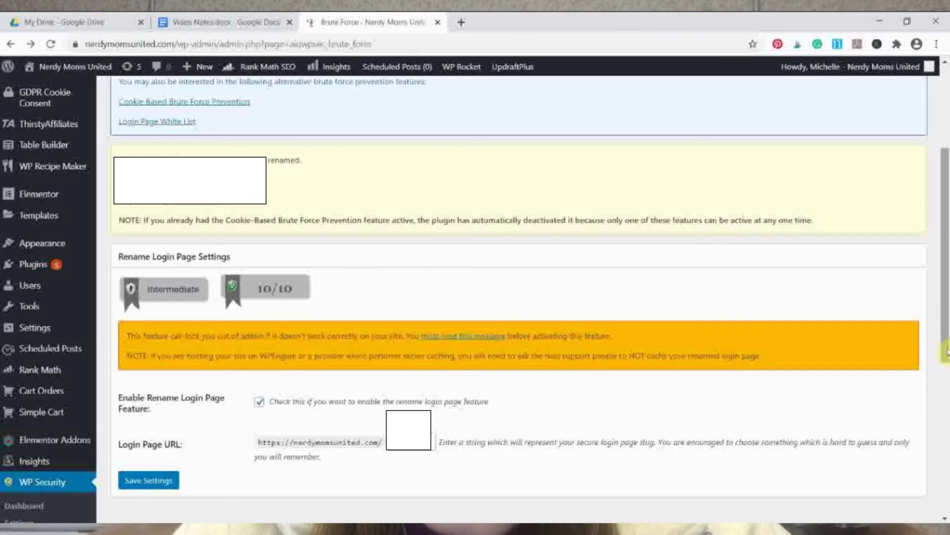
{"action": "scroll", "coordinate": [947, 360], "scroll_direction": "up", "scroll_amount": 1}
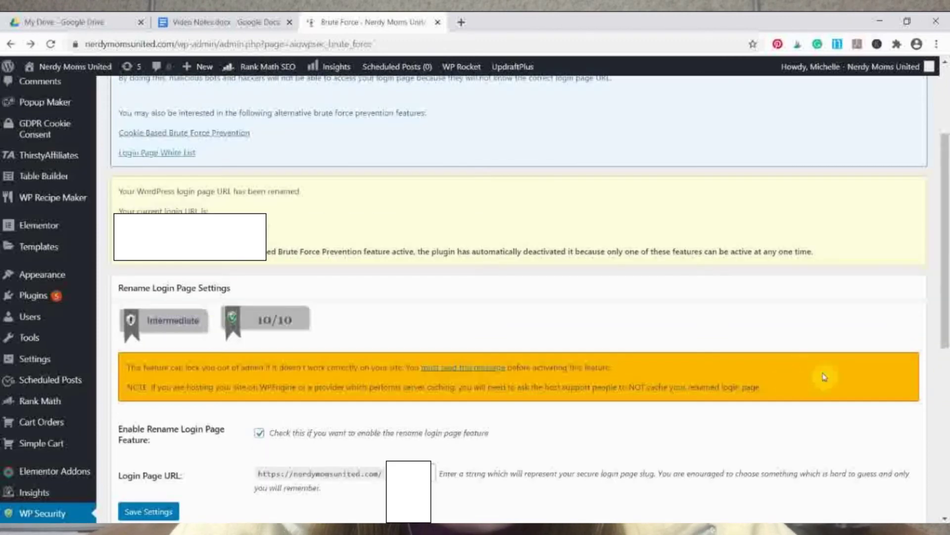
{"action": "left_click_drag", "start_coordinate": [944, 319], "coordinate": [945, 251]}
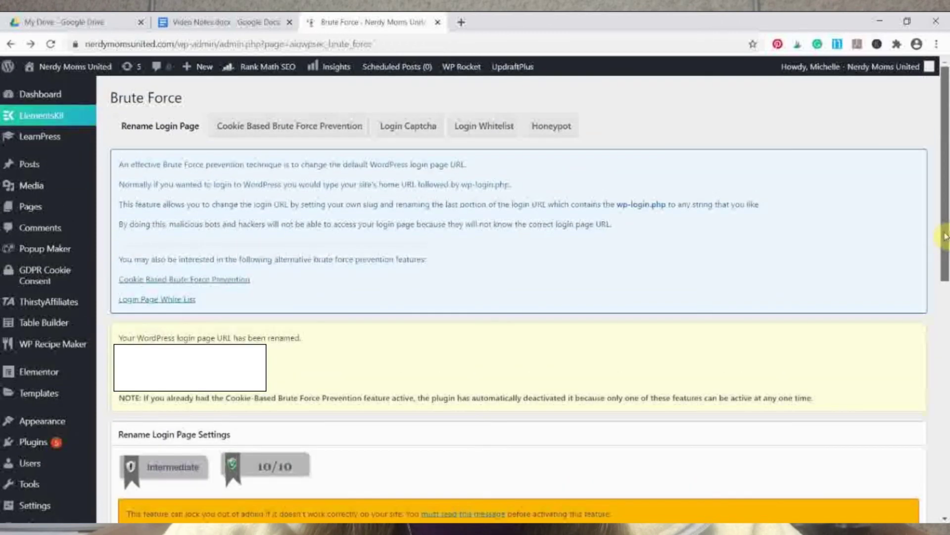
{"action": "left_click", "coordinate": [289, 135]}
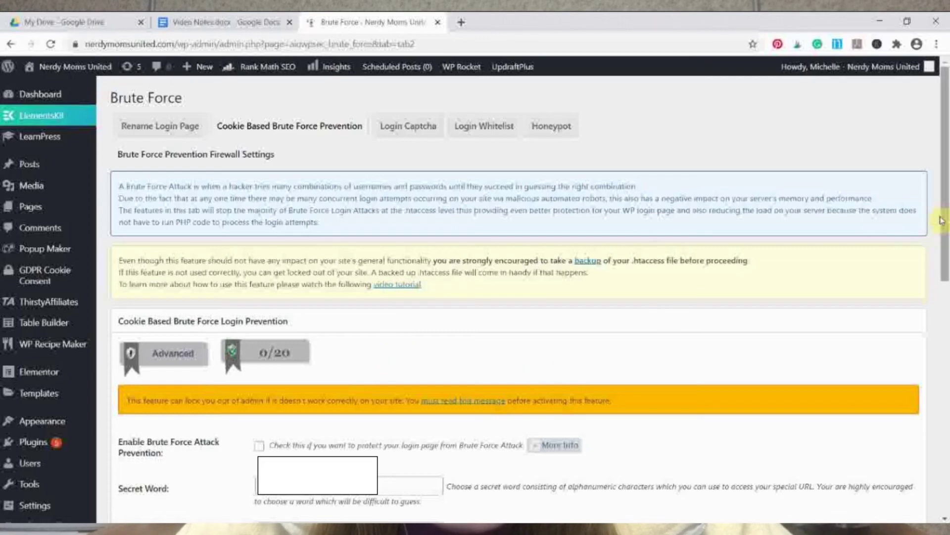
{"action": "mouse_move", "coordinate": [941, 213]}
{"action": "left_mouse_down"}
{"action": "mouse_move", "coordinate": [946, 305]}
{"action": "mouse_move", "coordinate": [947, 195]}
{"action": "left_mouse_up"}
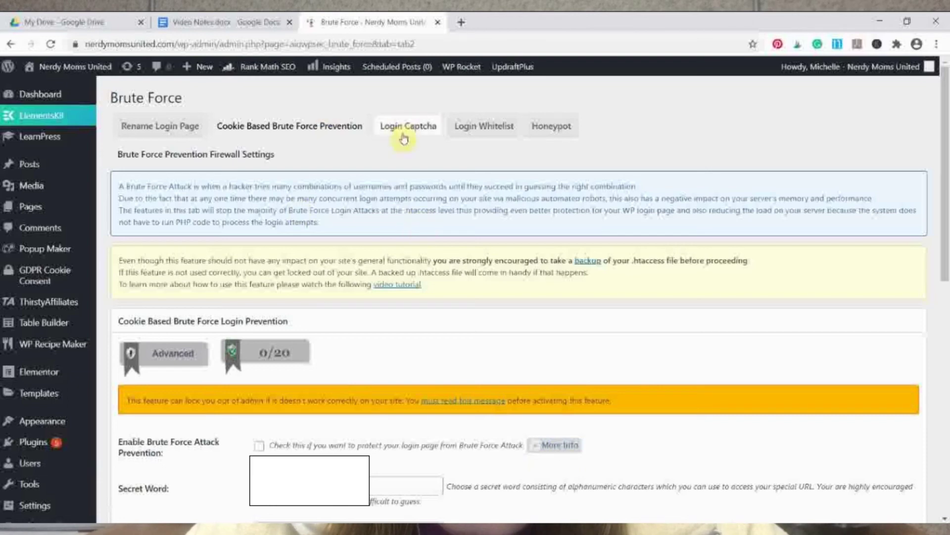
Review the login captcha settings, covering Google reCAPTCHA and the login, lost password and custom login forms
{"action": "left_click", "coordinate": [418, 133]}
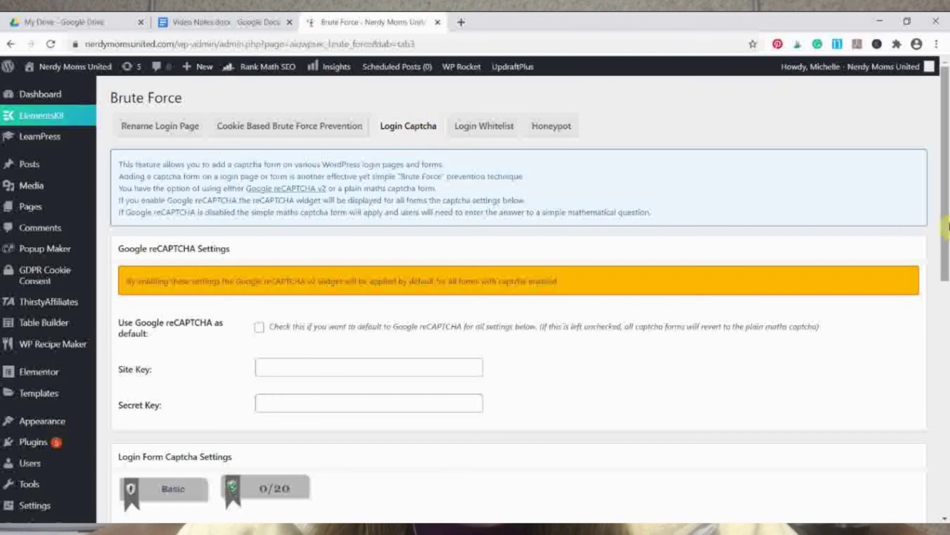
{"action": "scroll", "coordinate": [947, 225], "scroll_direction": "down", "scroll_amount": 1}
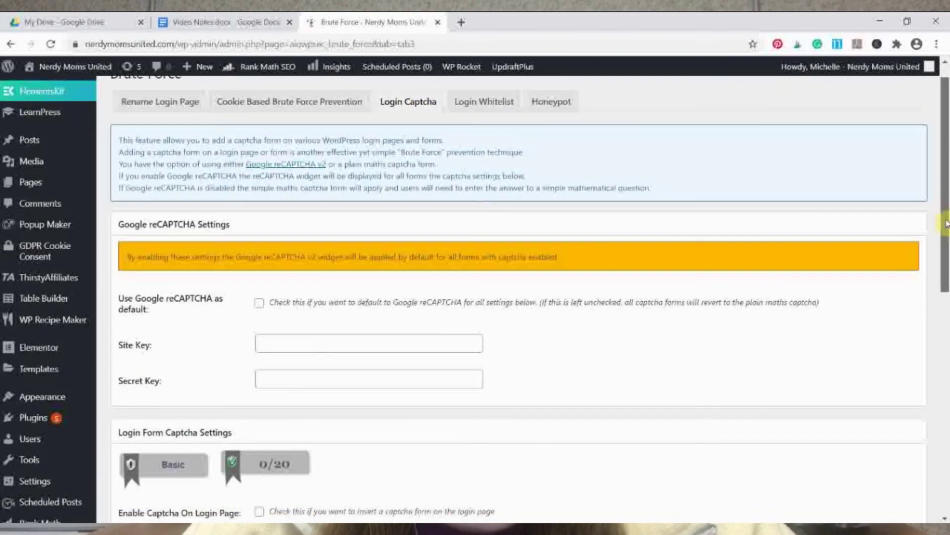
{"action": "left_click_drag", "start_coordinate": [946, 223], "coordinate": [946, 324]}
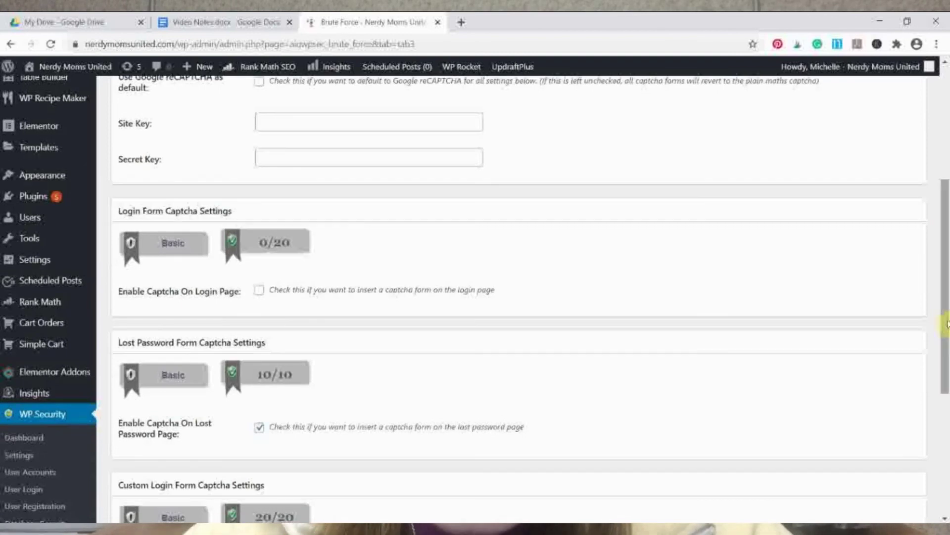
{"action": "left_click_drag", "start_coordinate": [946, 324], "coordinate": [947, 353]}
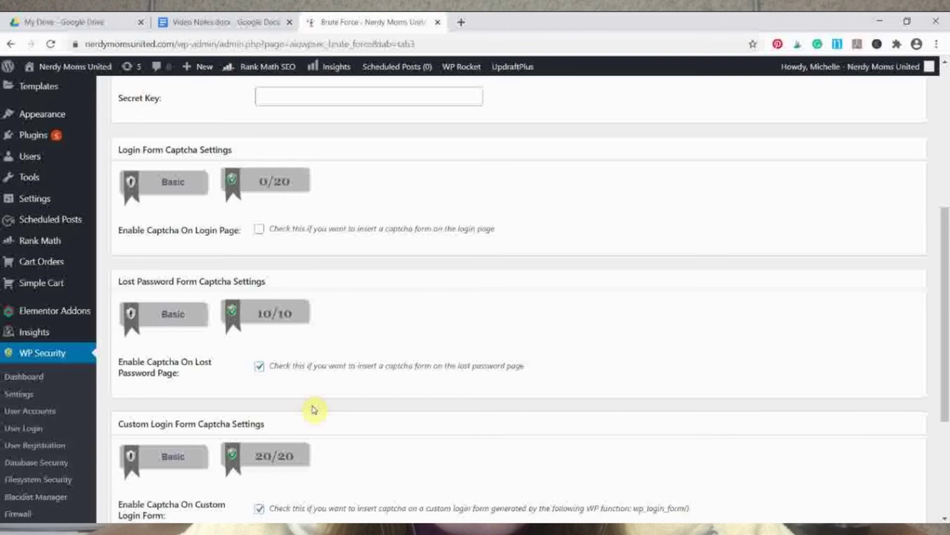
{"action": "left_click_drag", "start_coordinate": [946, 368], "coordinate": [946, 420]}
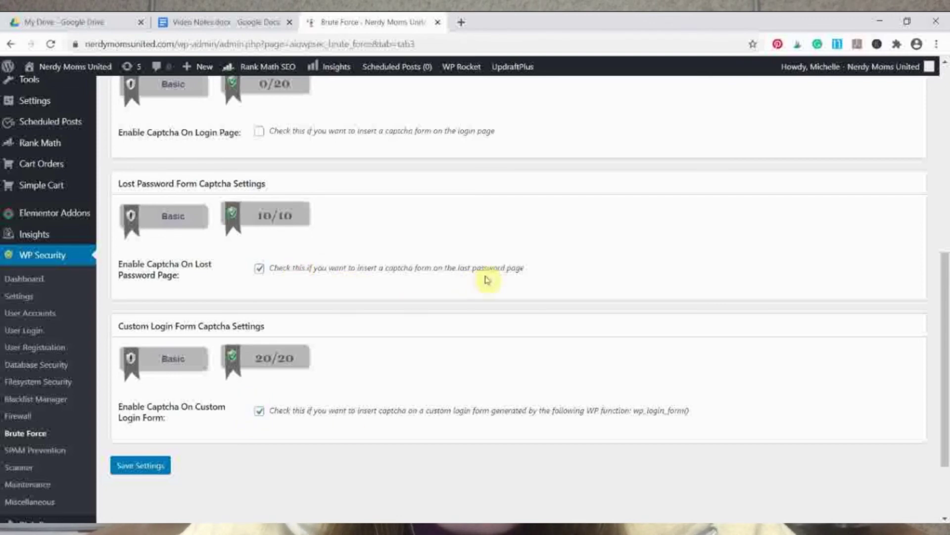
{"action": "left_click_drag", "start_coordinate": [943, 290], "coordinate": [935, 177]}
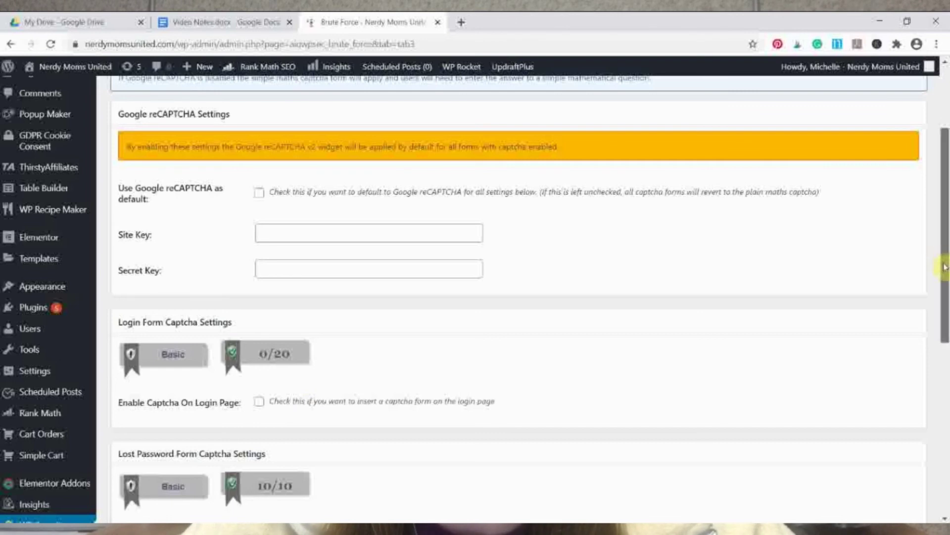
{"action": "left_click_drag", "start_coordinate": [945, 262], "coordinate": [945, 406]}
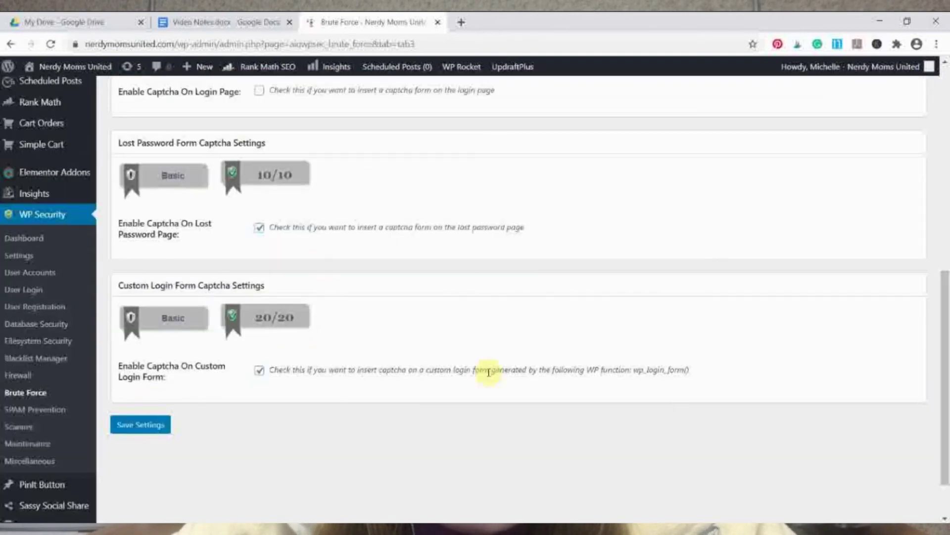
{"action": "left_click_drag", "start_coordinate": [944, 326], "coordinate": [946, 97]}
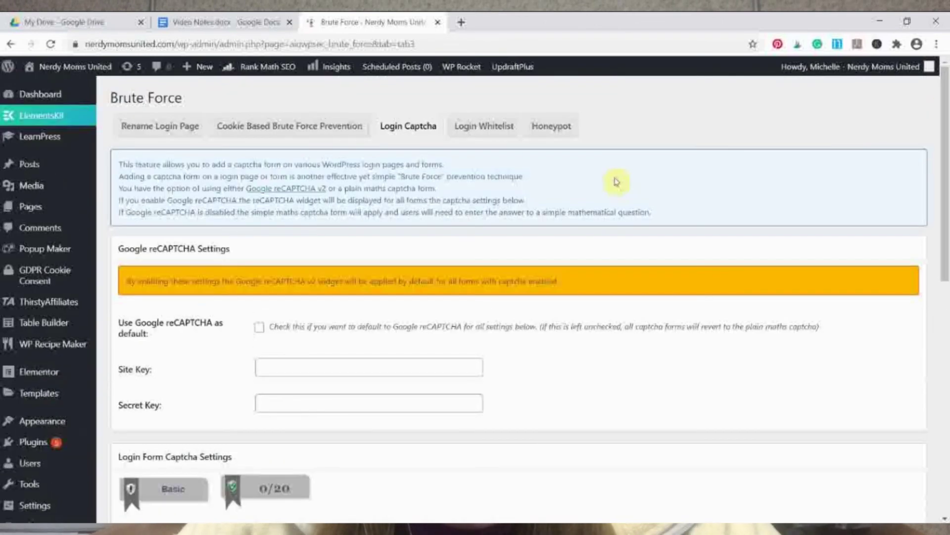
Review the brute force login IP whitelist settings and the login page honeypot option
{"action": "left_click", "coordinate": [491, 137]}
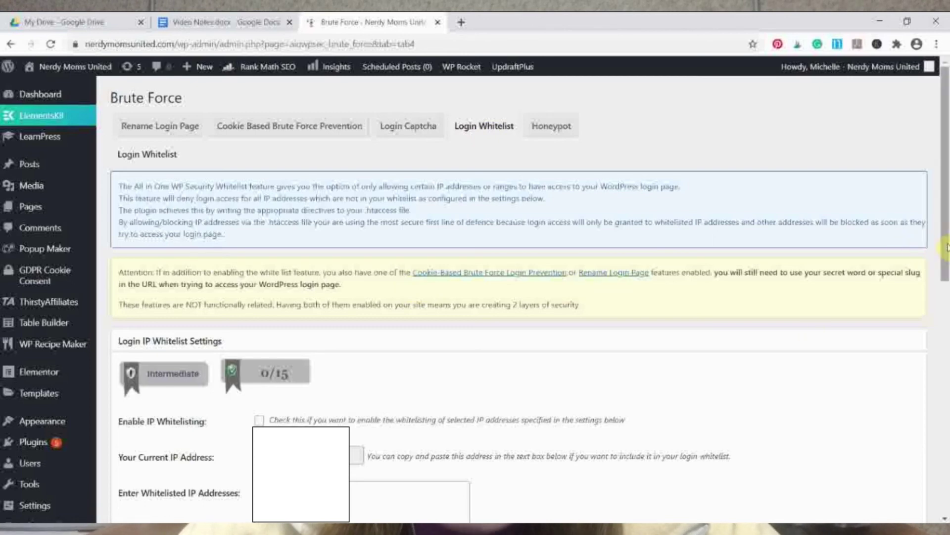
{"action": "left_click_drag", "start_coordinate": [946, 247], "coordinate": [944, 311]}
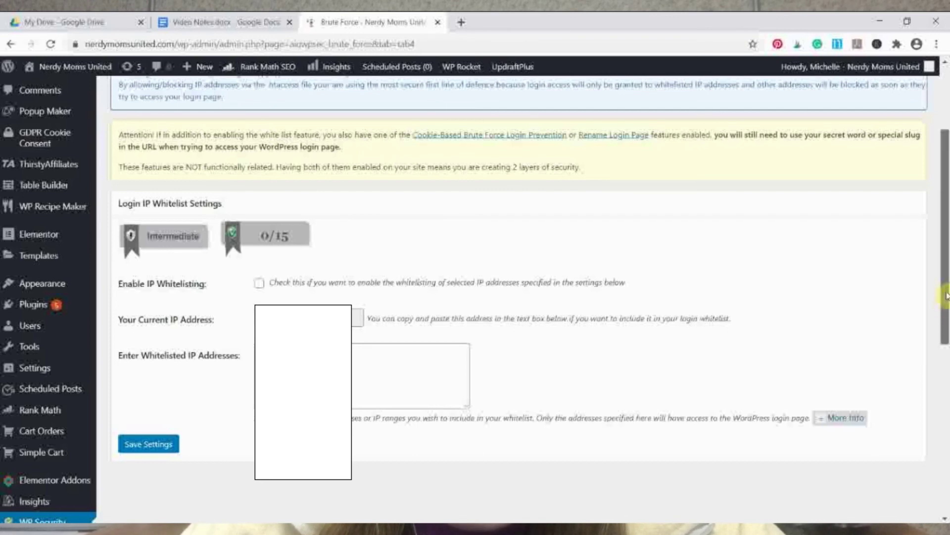
{"action": "left_click_drag", "start_coordinate": [946, 300], "coordinate": [945, 234]}
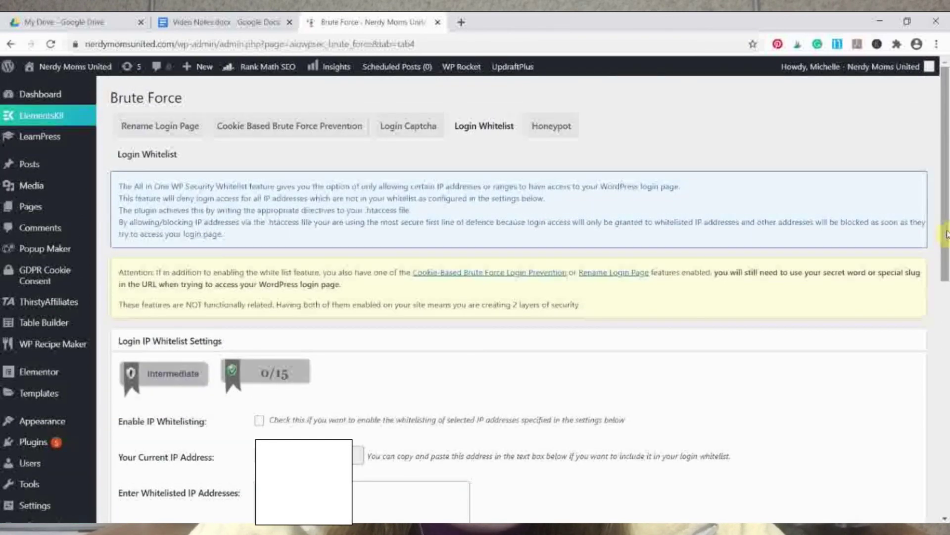
{"action": "left_click", "coordinate": [551, 131]}
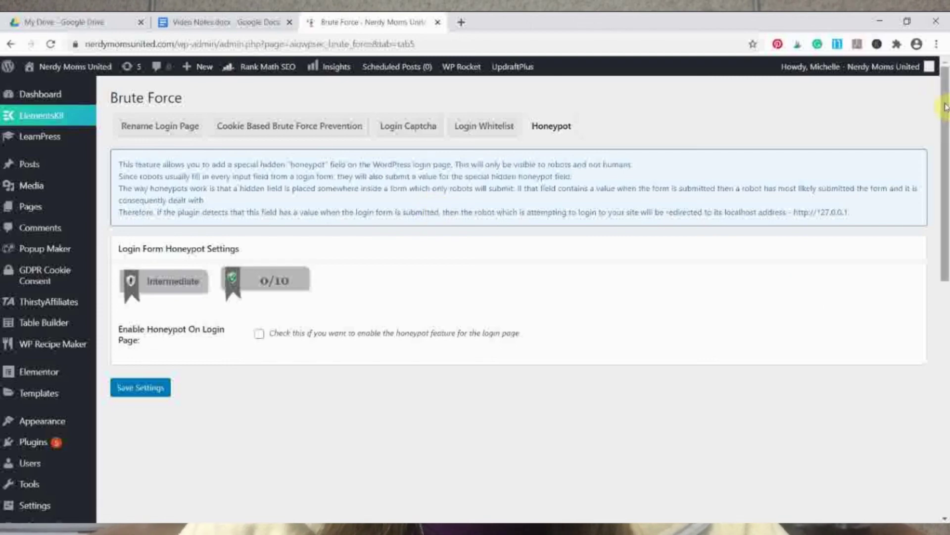
Open the SPAM prevention section and review the comment captcha, spambot blocking and comment spam IP monitoring settings
{"action": "left_click_drag", "start_coordinate": [946, 107], "coordinate": [946, 311]}
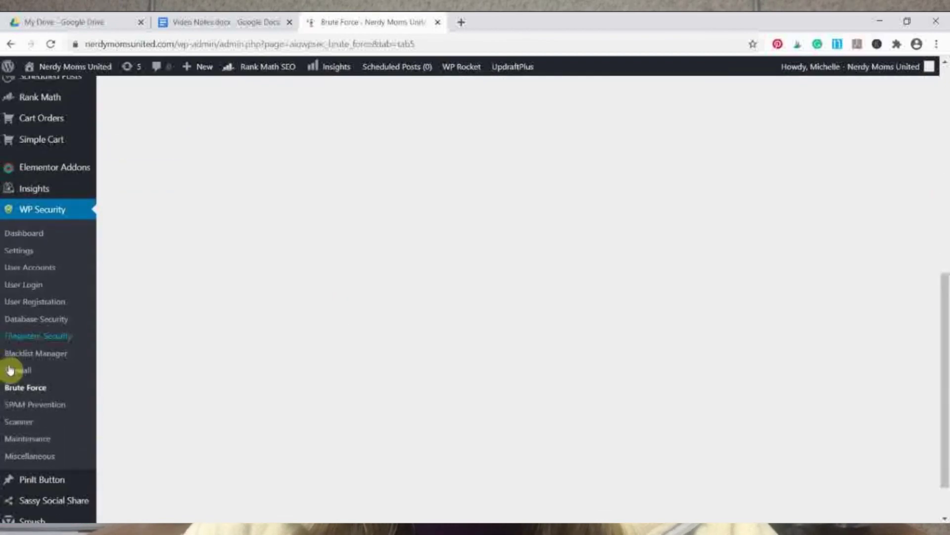
{"action": "left_click", "coordinate": [50, 406]}
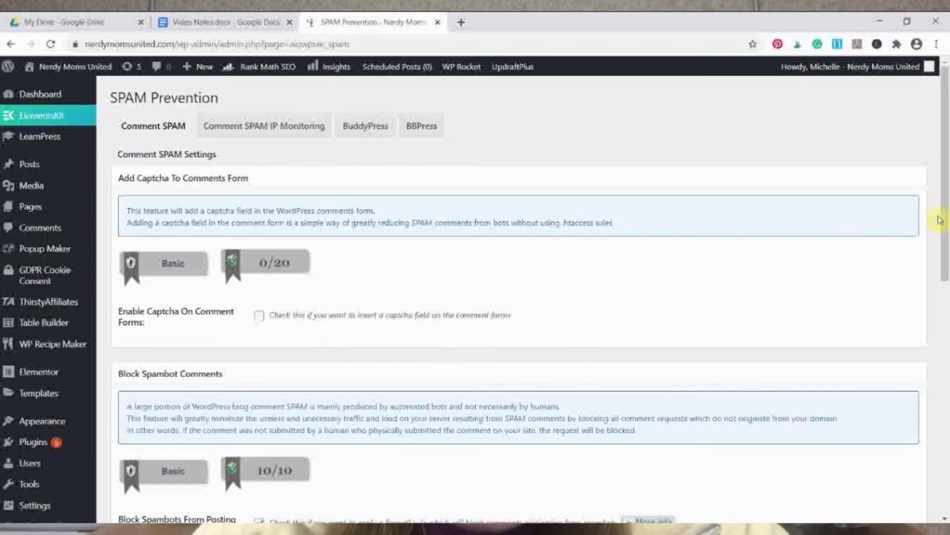
{"action": "left_click_drag", "start_coordinate": [945, 219], "coordinate": [946, 303]}
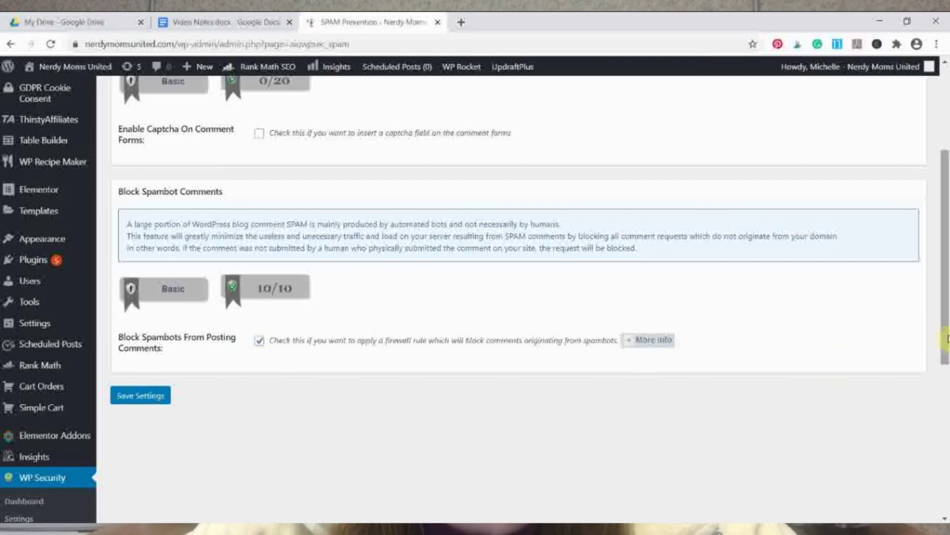
{"action": "left_click_drag", "start_coordinate": [945, 339], "coordinate": [934, 314]}
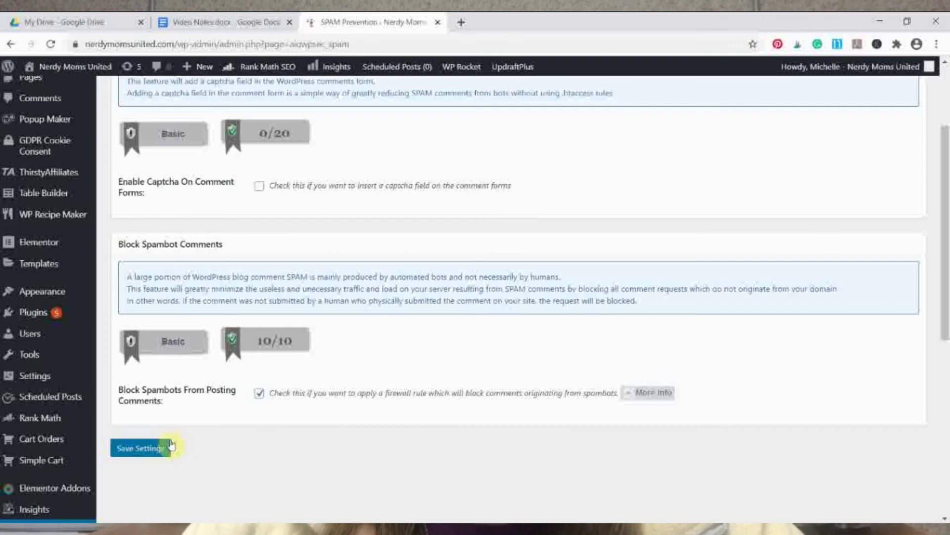
{"action": "scroll", "coordinate": [531, 177], "scroll_direction": "up", "scroll_amount": 3}
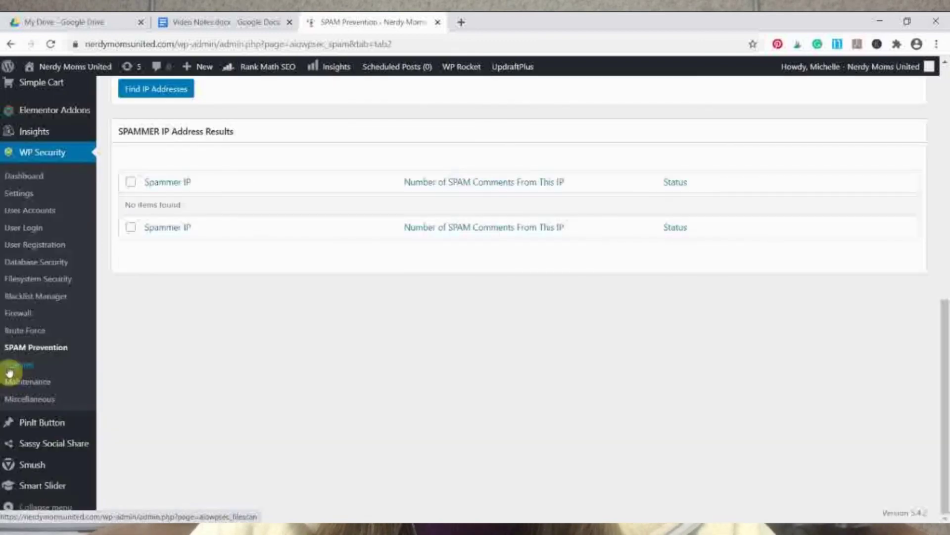
Open the scanner section, review the automated file change detection settings and save them
{"action": "left_click", "coordinate": [9, 371]}
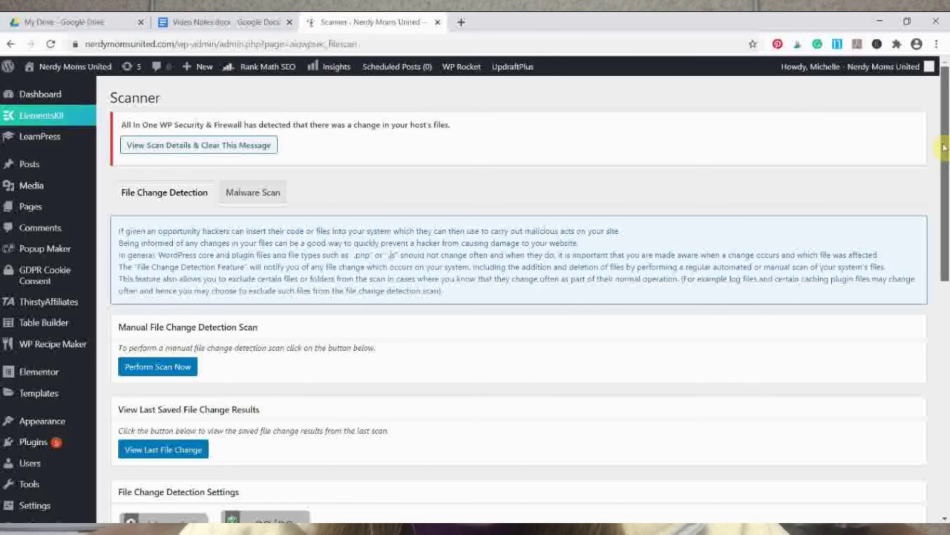
{"action": "left_click_drag", "start_coordinate": [944, 146], "coordinate": [945, 320]}
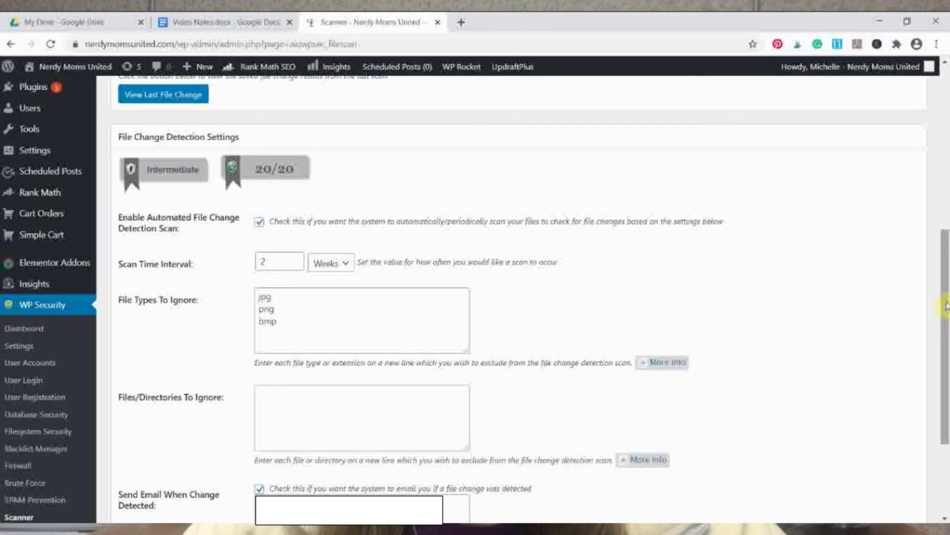
{"action": "left_click_drag", "start_coordinate": [945, 307], "coordinate": [947, 358]}
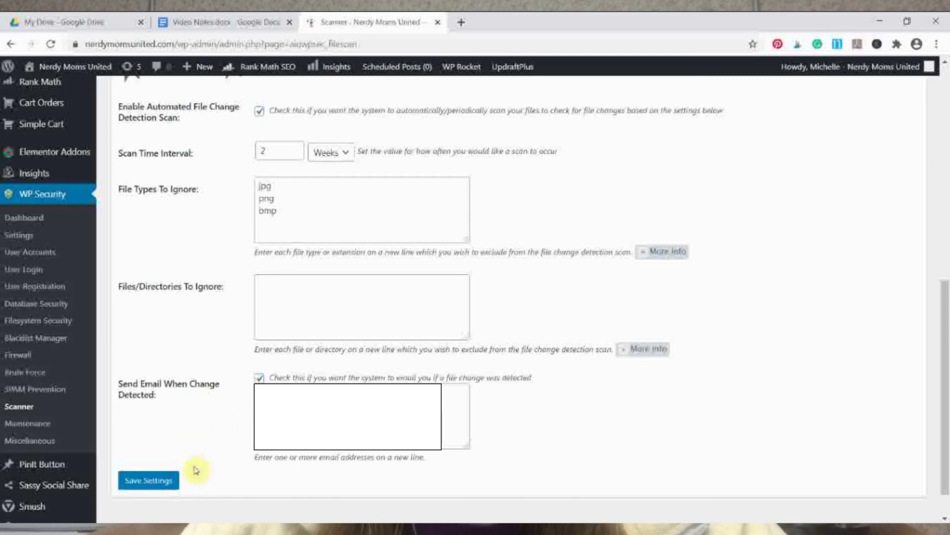
{"action": "left_click", "coordinate": [148, 481]}
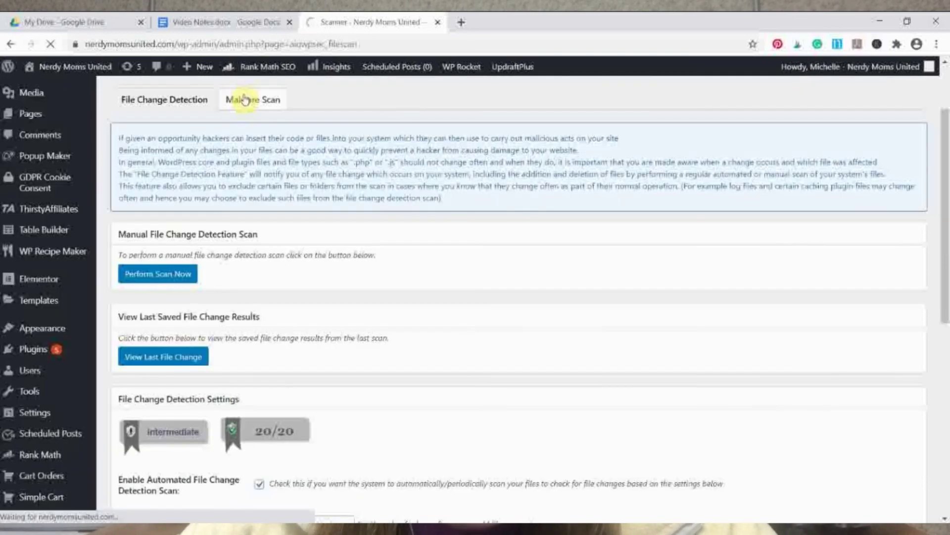
Read the scanner's malware scan information, and review the visitor lockout settings in the maintenance section
{"action": "left_click", "coordinate": [244, 99]}
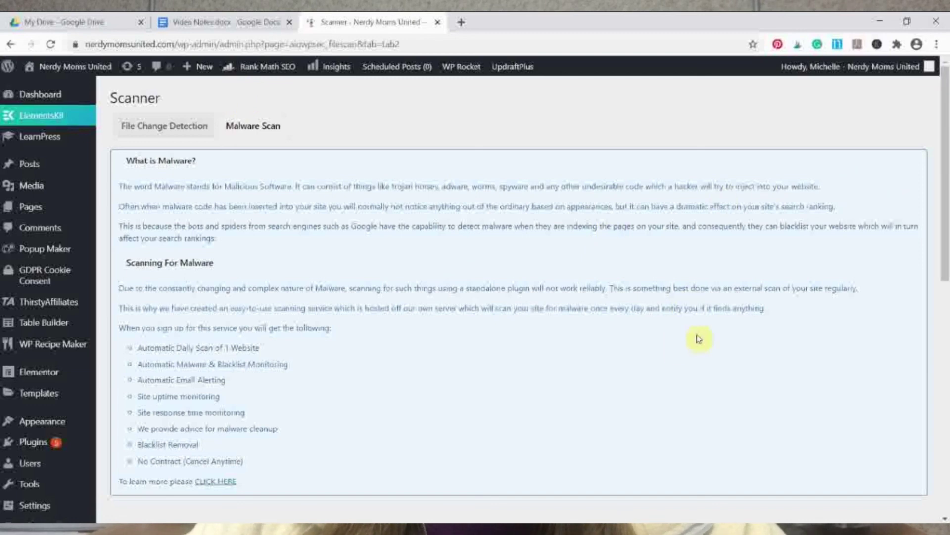
{"action": "mouse_move", "coordinate": [946, 219]}
{"action": "left_mouse_down"}
{"action": "mouse_move", "coordinate": [947, 311]}
{"action": "mouse_move", "coordinate": [936, 218]}
{"action": "left_mouse_up"}
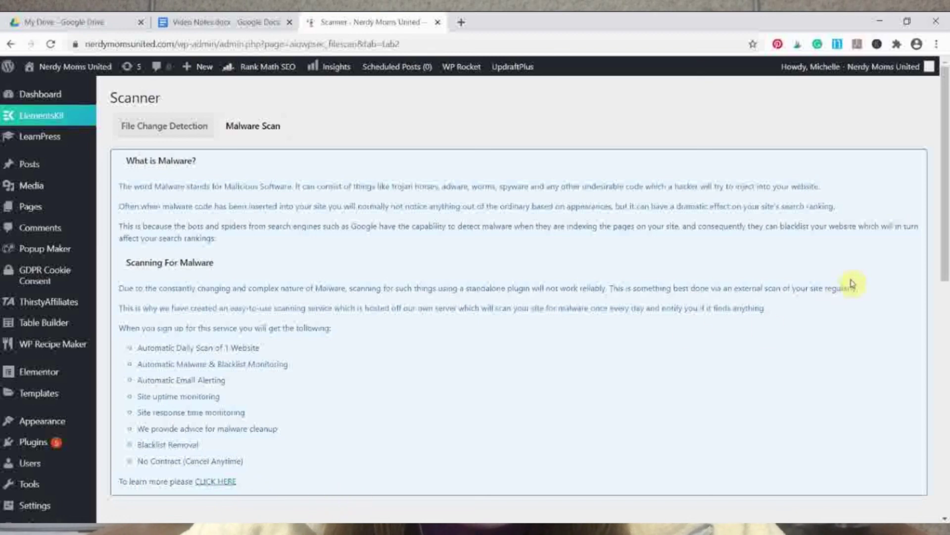
{"action": "left_click_drag", "start_coordinate": [945, 226], "coordinate": [946, 293]}
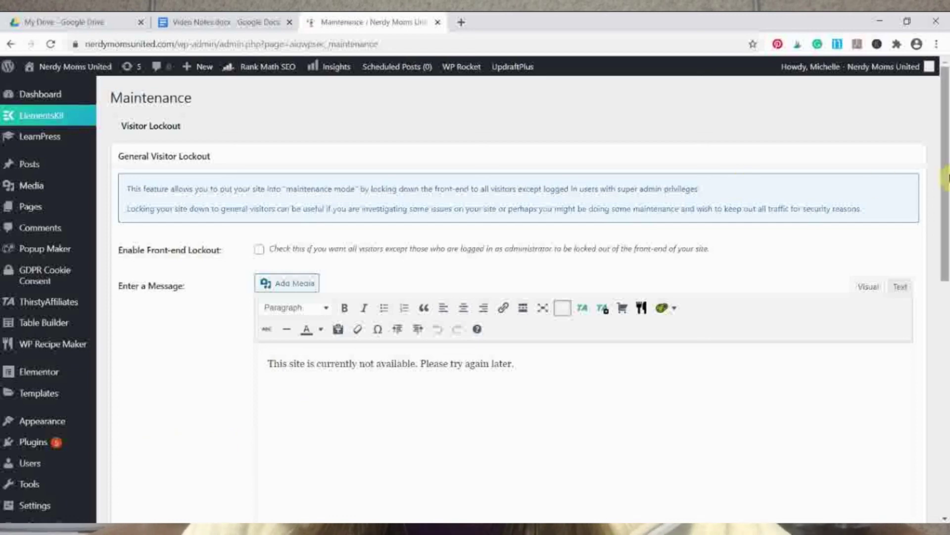
{"action": "left_click_drag", "start_coordinate": [947, 179], "coordinate": [946, 312]}
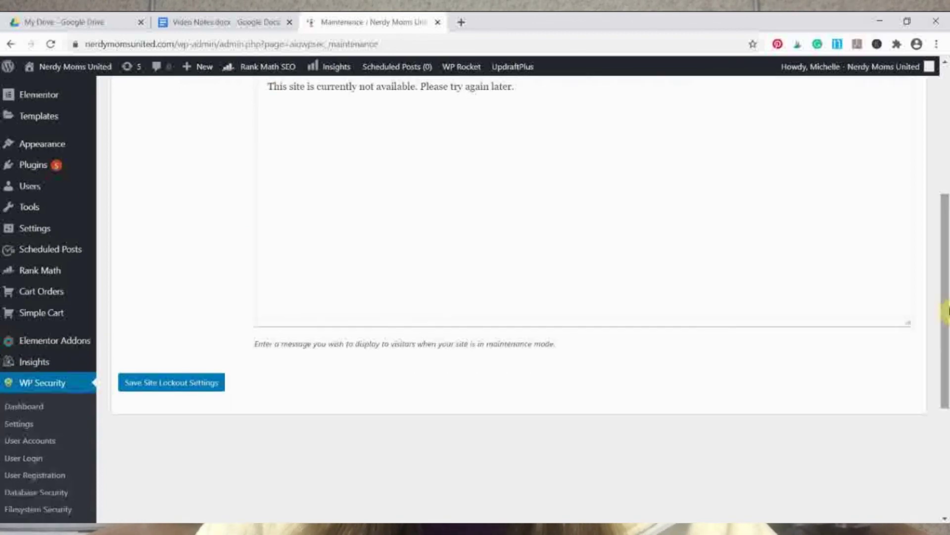
Open the miscellaneous section and review the copy protection, iFrame protection, users enumeration and WP REST API settings
{"action": "left_click_drag", "start_coordinate": [946, 349], "coordinate": [947, 455]}
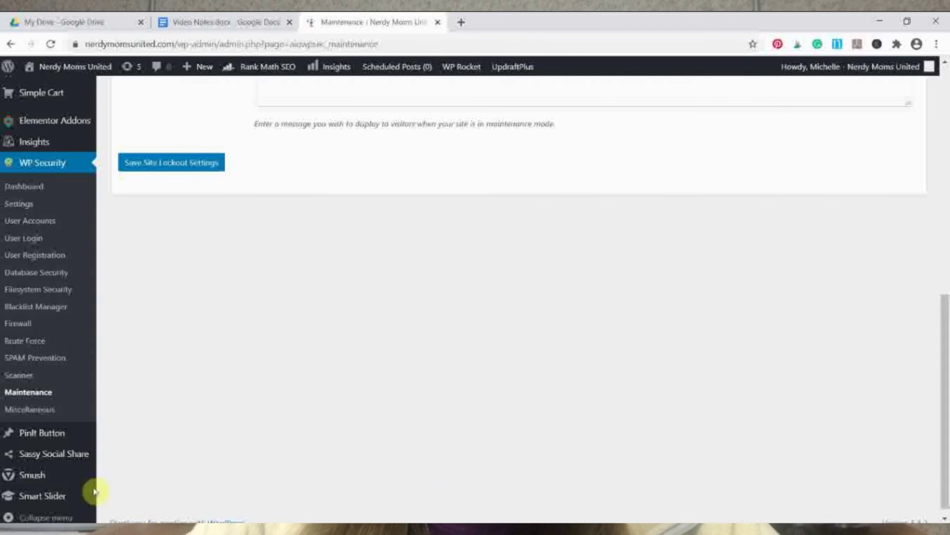
{"action": "left_click", "coordinate": [46, 416]}
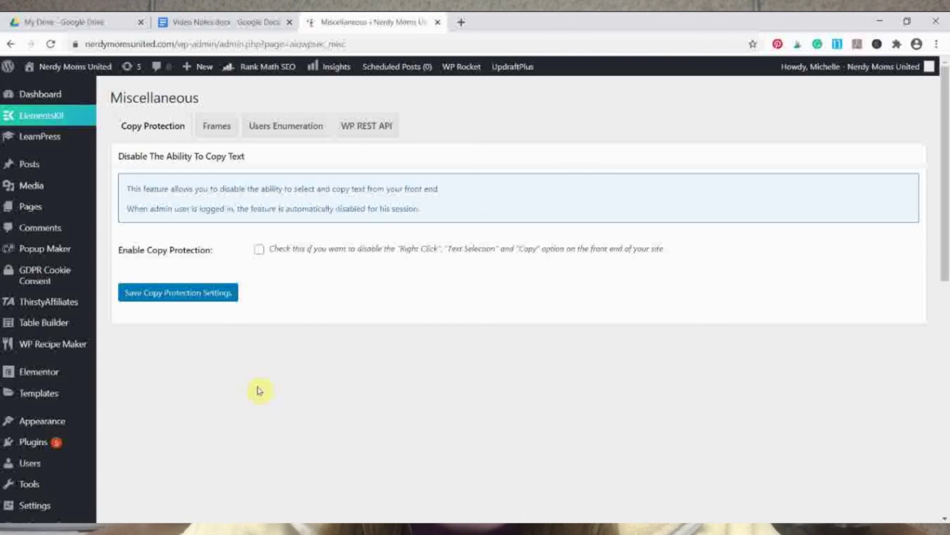
{"action": "left_click", "coordinate": [225, 126]}
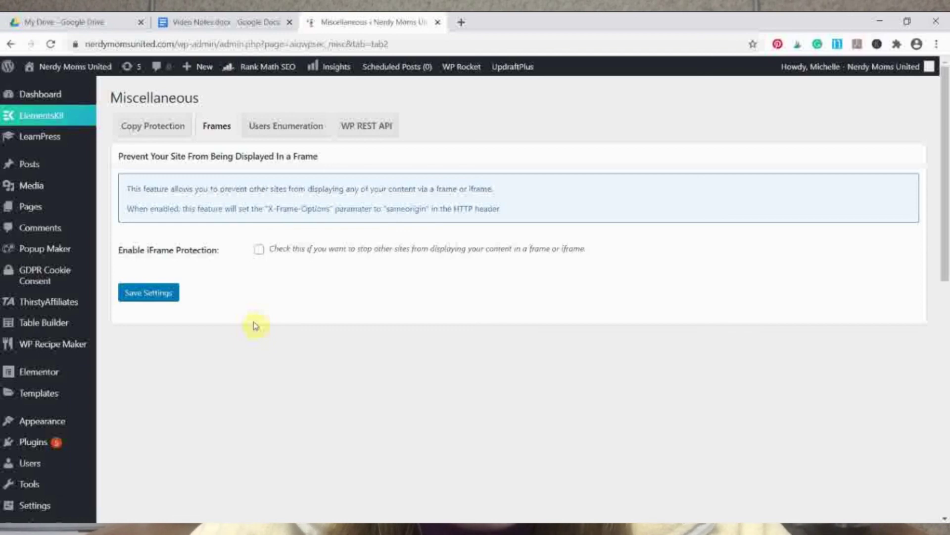
{"action": "left_click", "coordinate": [271, 129]}
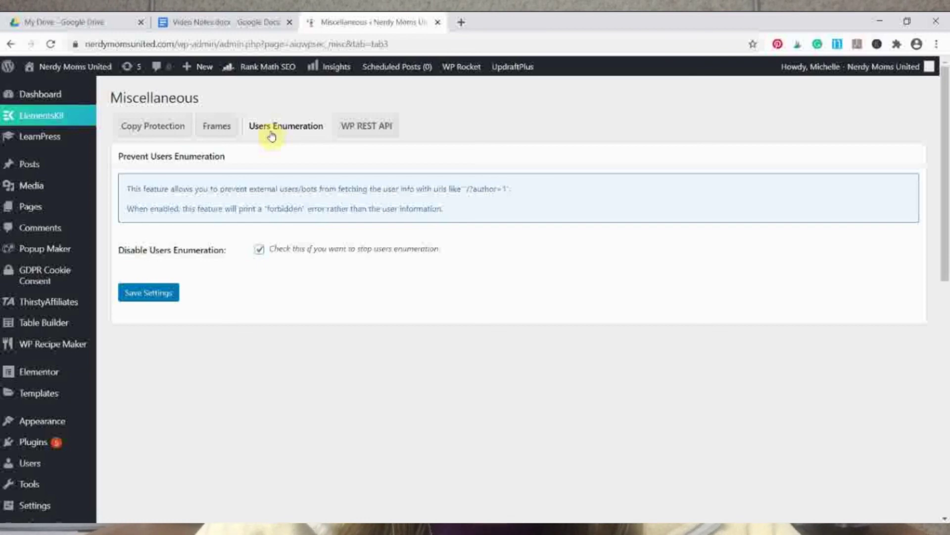
{"action": "left_click", "coordinate": [364, 133]}
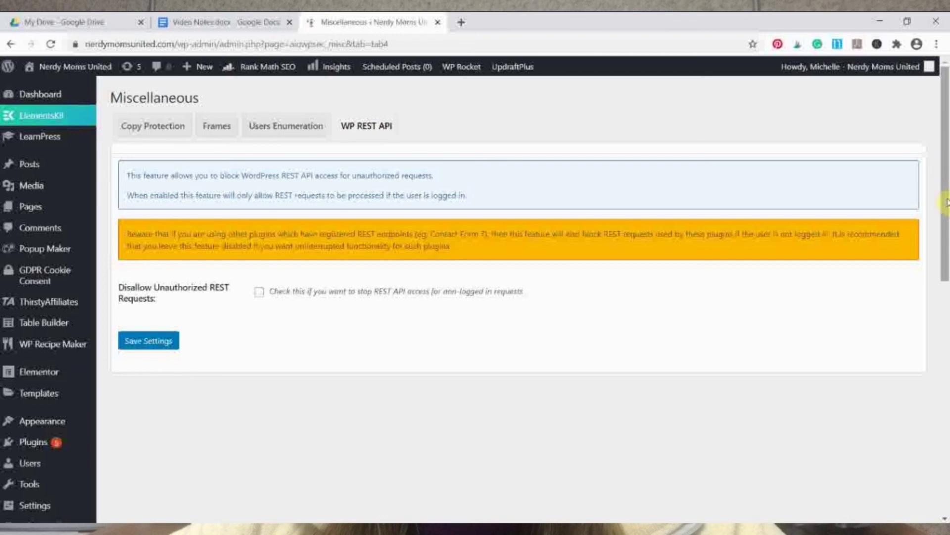
{"action": "left_click_drag", "start_coordinate": [946, 203], "coordinate": [947, 260]}
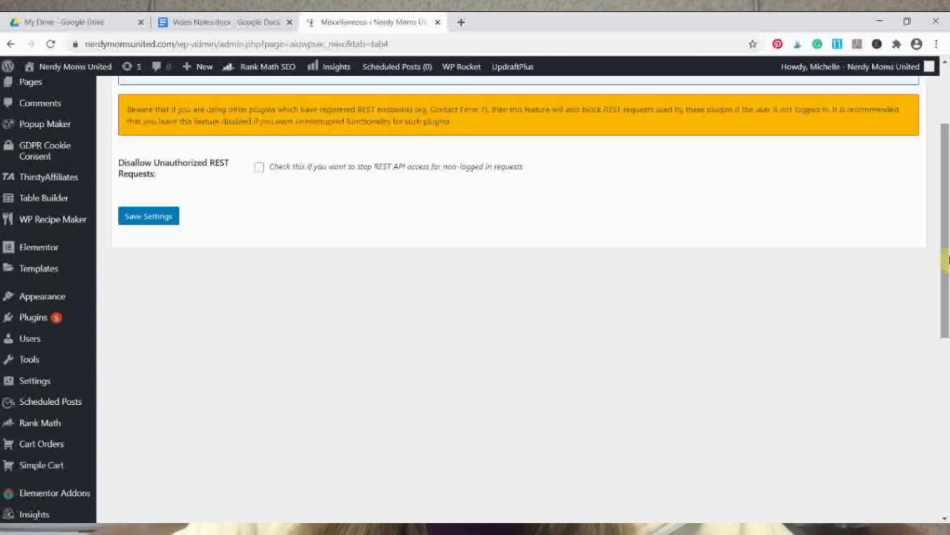